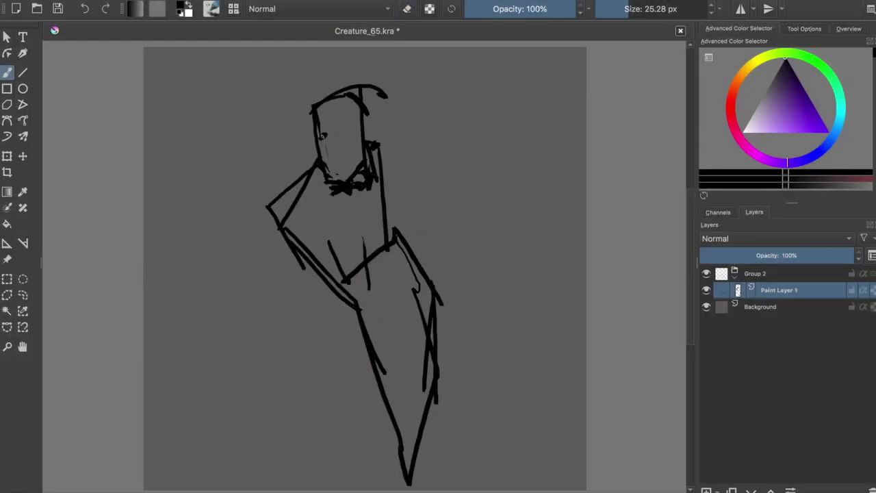
# Draw the face's eyes, nose and mouth, erasing part of the chin strokes.
pyautogui.moveTo(330, 156); pyautogui.dragTo(356, 186)
pyautogui.moveTo(320, 137); pyautogui.dragTo(331, 146)
pyautogui.moveTo(342, 137); pyautogui.dragTo(347, 142)
pyautogui.press('e')
pyautogui.moveTo(327, 176); pyautogui.dragTo(348, 179)
pyautogui.press('e')
# Rework the face strokes and erase stray marks and the cap stroke on the head.
pyautogui.press('e')
pyautogui.moveTo(330, 156); pyautogui.dragTo(349, 172)
pyautogui.press('e')
pyautogui.moveTo(340, 137); pyautogui.dragTo(355, 181)
pyautogui.press('e')
pyautogui.moveTo(319, 133); pyautogui.dragTo(353, 148)
# Redraw the skull top rounded and add dark beard shading under the jaw.
pyautogui.press('e')
pyautogui.moveTo(385, 94); pyautogui.dragTo(345, 86)
pyautogui.press('e')
pyautogui.moveTo(307, 140); pyautogui.dragTo(371, 133)
# Replace the old right torso lines with a long contour, neck line and leg strokes.
pyautogui.press('e')
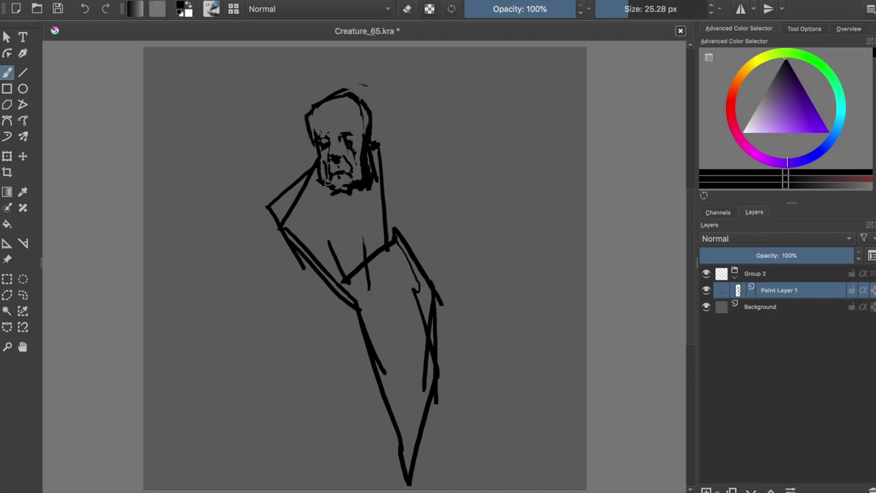
pyautogui.moveTo(320, 189); pyautogui.dragTo(347, 198)
pyautogui.moveTo(383, 154); pyautogui.dragTo(387, 230)
pyautogui.press('e')
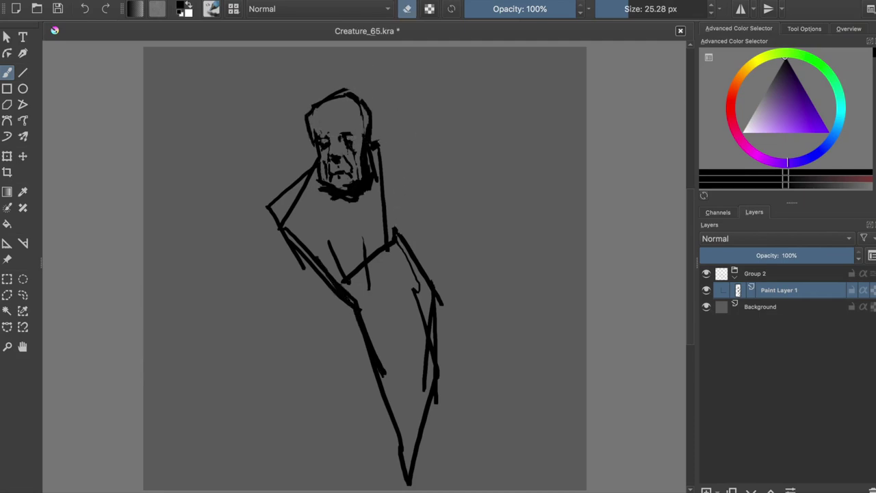
pyautogui.moveTo(438, 301); pyautogui.dragTo(427, 383)
pyautogui.press('e')
pyautogui.moveTo(395, 264); pyautogui.dragTo(448, 488)
# Use a much larger eraser to clear the left arm, neck, torso and legs.
pyautogui.press('e')
pyautogui.moveTo(383, 308); pyautogui.dragTo(443, 466)
pyautogui.moveTo(342, 307); pyautogui.dragTo(410, 490)
pyautogui.moveTo(363, 294); pyautogui.dragTo(325, 490)
pyautogui.press('e')
pyautogui.moveTo(274, 206); pyautogui.dragTo(383, 287)
pyautogui.press('e')
pyautogui.hotkey('ctrl', 'z')
pyautogui.hotkey('ctrl', 'z')
pyautogui.hotkey('ctrl', 'z')
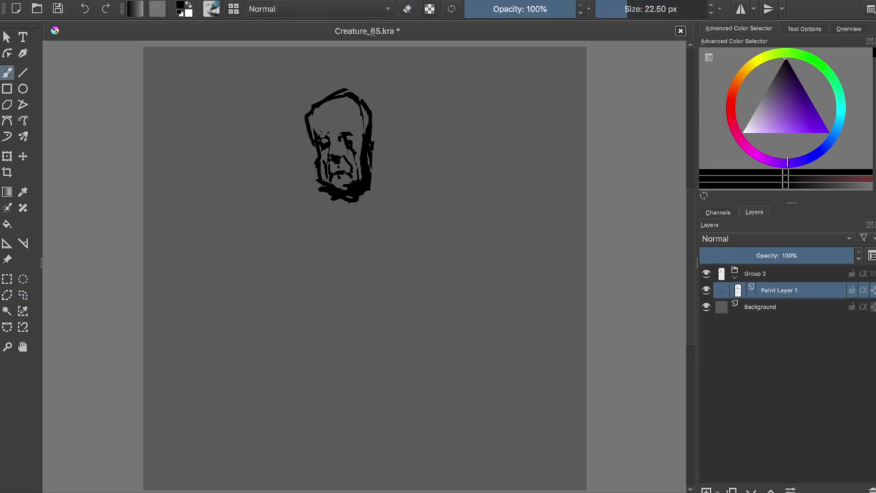
pyautogui.moveTo(373, 141); pyautogui.dragTo(462, 159)
# Sketch new arm, body-side and chest lines, plus extra beard marks.
pyautogui.moveTo(313, 168); pyautogui.dragTo(308, 225)
pyautogui.moveTo(327, 191); pyautogui.dragTo(369, 206)
pyautogui.moveTo(360, 156); pyautogui.dragTo(370, 137)
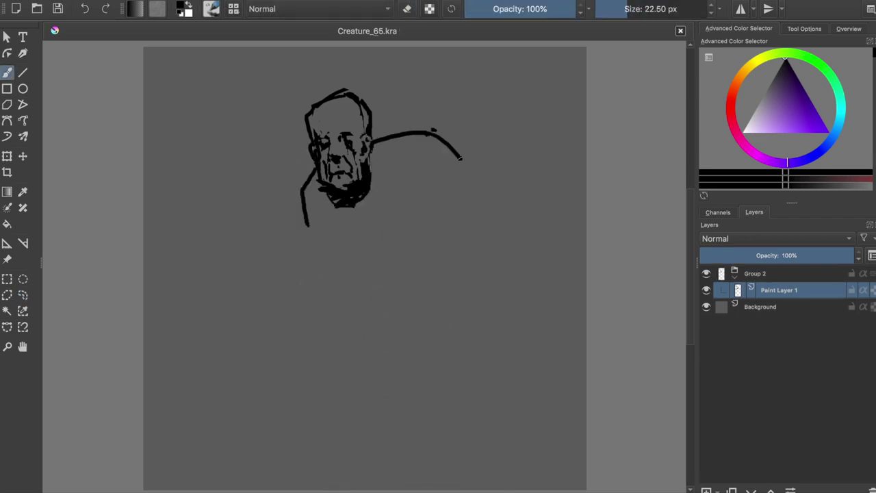
pyautogui.moveTo(460, 157); pyautogui.dragTo(472, 425)
pyautogui.moveTo(416, 189); pyautogui.dragTo(440, 416)
pyautogui.moveTo(305, 212); pyautogui.dragTo(315, 385)
pyautogui.moveTo(315, 238)
pyautogui.mouseDown()
pyautogui.moveTo(404, 249)
pyautogui.moveTo(416, 227)
pyautogui.mouseUp()
# Try moving the head and a shoulder stroke, undo both, and shrink the brush slightly.
pyautogui.hotkey('ctrl', 'r')
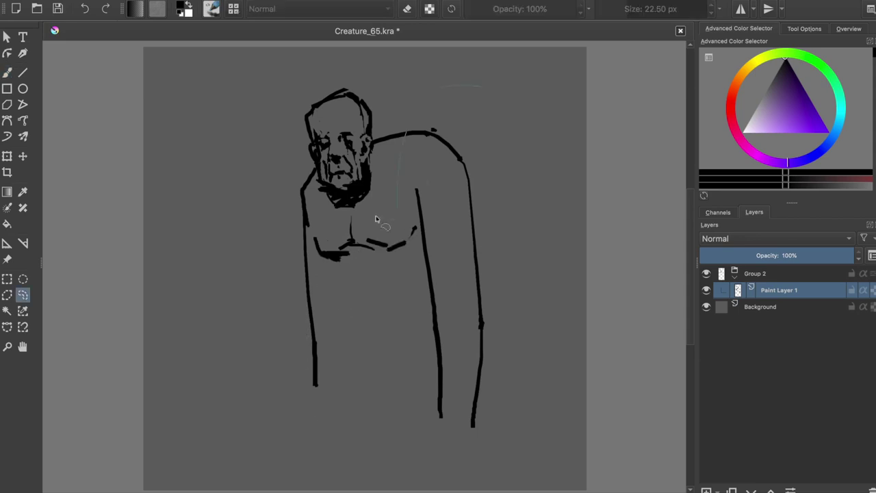
pyautogui.hotkey('ctrl', 'z')
pyautogui.hotkey('ctrl', 'z')
pyautogui.hotkey('ctrl', 'z')
pyautogui.press('b')
pyautogui.moveTo(444, 147); pyautogui.dragTo(491, 197)
pyautogui.hotkey('ctrl', 'z')
pyautogui.hotkey('ctrl', 'z')
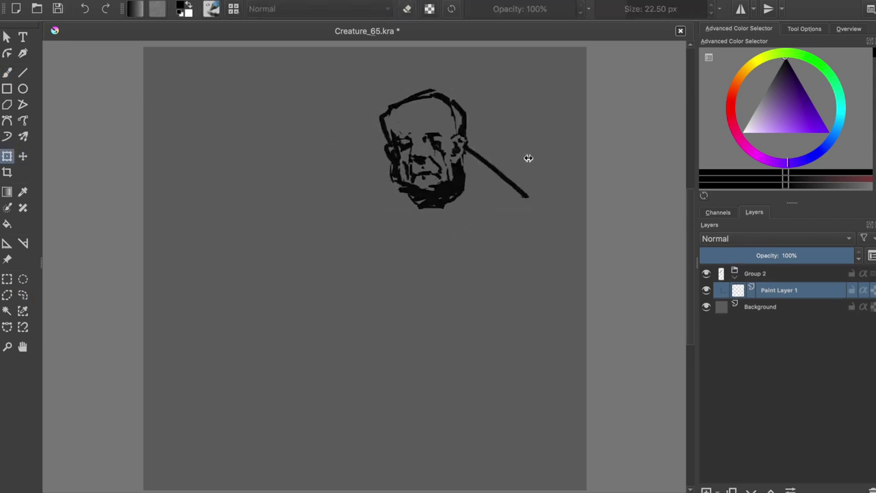
pyautogui.hotkey('ctrl', 'z')
pyautogui.hotkey('ctrl', 'z')
pyautogui.press('[')
# Draw the raised arm outline, left torso side, belly line and right body side.
pyautogui.moveTo(398, 114); pyautogui.dragTo(465, 169)
pyautogui.moveTo(339, 129); pyautogui.dragTo(226, 106)
pyautogui.moveTo(203, 113)
pyautogui.mouseDown()
pyautogui.moveTo(314, 182)
pyautogui.moveTo(363, 226)
pyautogui.mouseUp()
pyautogui.moveTo(394, 223)
pyautogui.mouseDown()
pyautogui.moveTo(441, 229)
pyautogui.moveTo(456, 241)
pyautogui.mouseUp()
pyautogui.moveTo(465, 154); pyautogui.dragTo(471, 236)
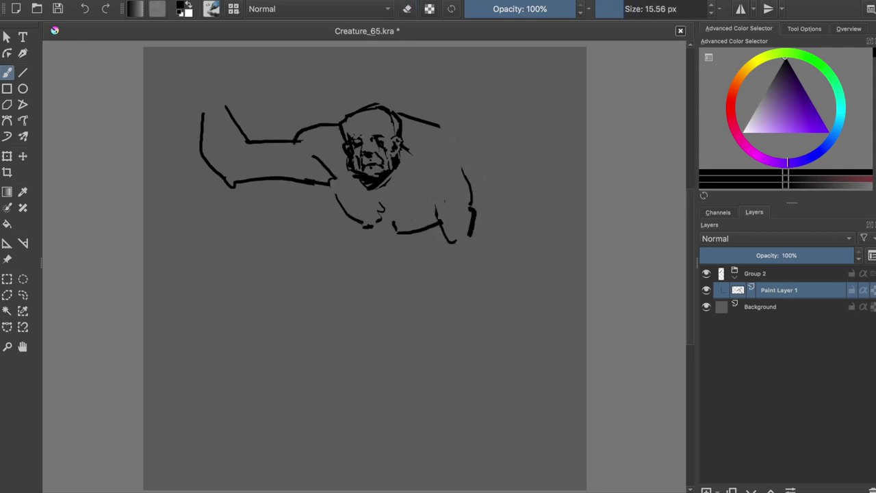
# Add the left torso and right leg lines, armpit, clenched fist and bottom belly curve.
pyautogui.moveTo(322, 188); pyautogui.dragTo(348, 314)
pyautogui.moveTo(455, 251); pyautogui.dragTo(453, 317)
pyautogui.moveTo(327, 170); pyautogui.dragTo(353, 207)
pyautogui.moveTo(202, 74); pyautogui.dragTo(205, 109)
pyautogui.moveTo(225, 74); pyautogui.dragTo(239, 93)
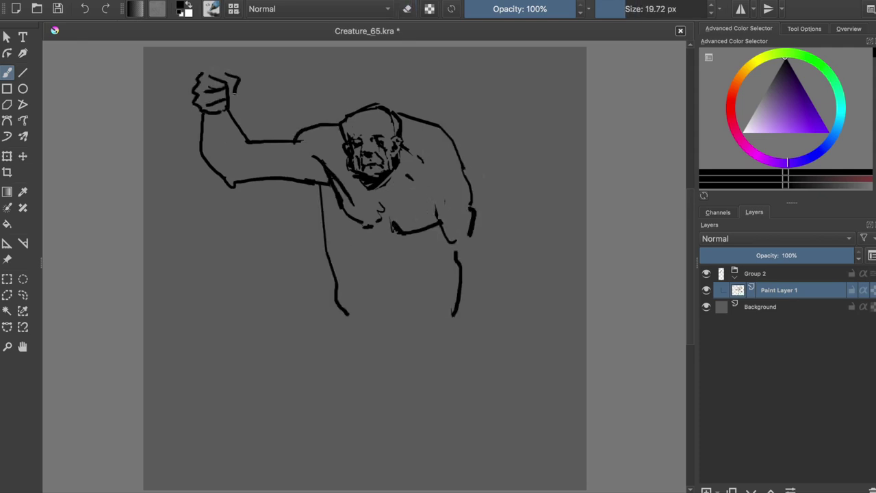
pyautogui.moveTo(346, 314); pyautogui.dragTo(435, 328)
# Shift the raised arm and fist up-left and redraw the head top higher.
pyautogui.press('t')
pyautogui.moveTo(307, 113); pyautogui.dragTo(293, 105)
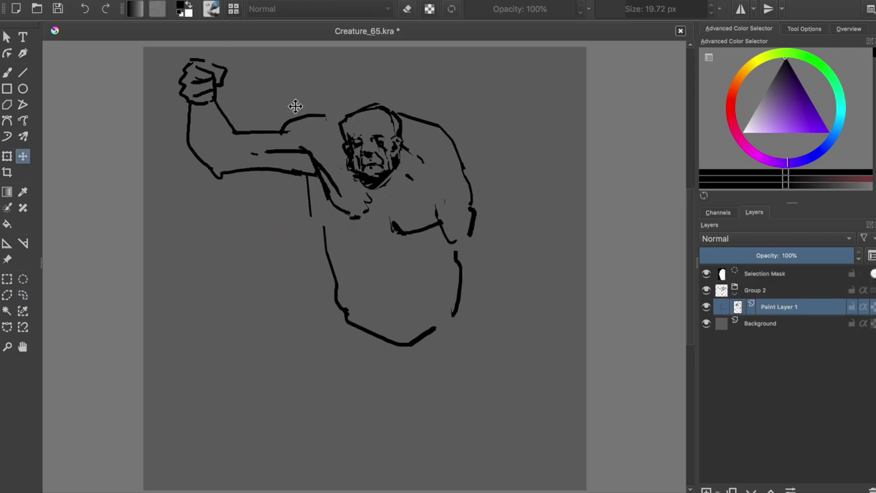
pyautogui.press('b')
pyautogui.moveTo(337, 121); pyautogui.dragTo(409, 127)
pyautogui.press('e')
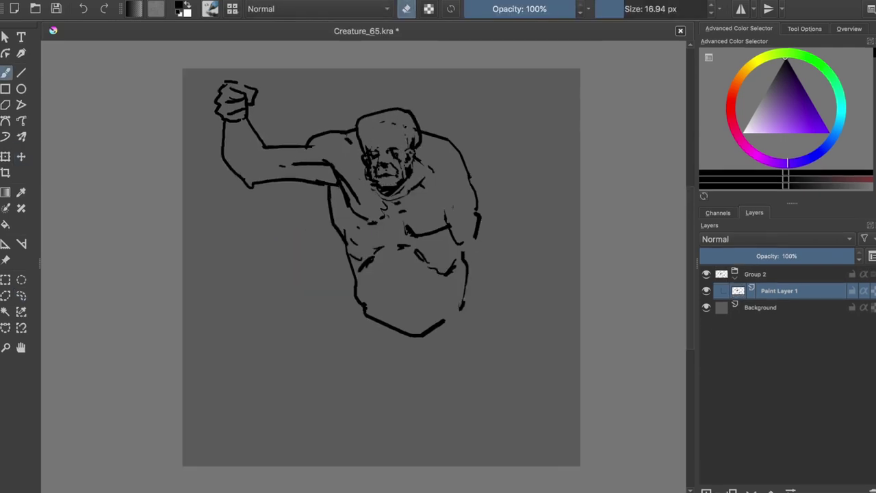
# Draw a tall vertical staff through the raised fist with two parallel edges.
pyautogui.press('e')
pyautogui.moveTo(264, 68); pyautogui.dragTo(259, 425)
pyautogui.moveTo(273, 68); pyautogui.dragTo(275, 426)
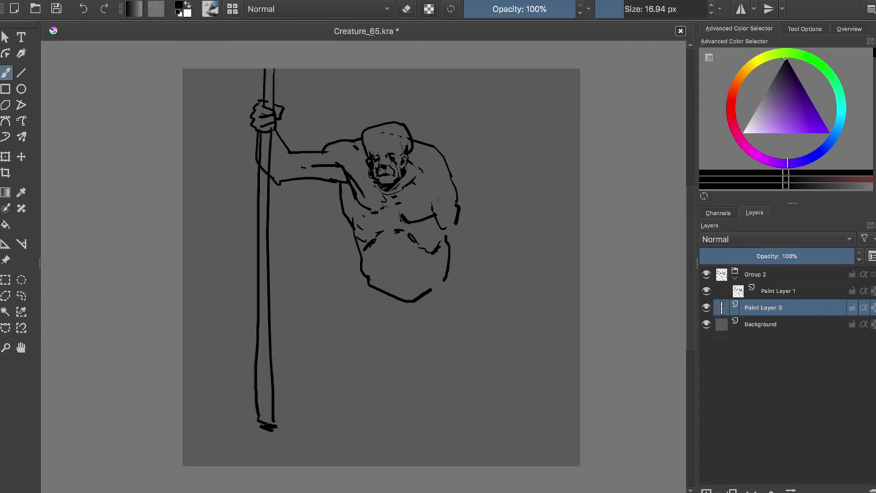
# On the creature's layer, add a right-side stroke and sketch a loincloth with folds.
pyautogui.press('pageup')
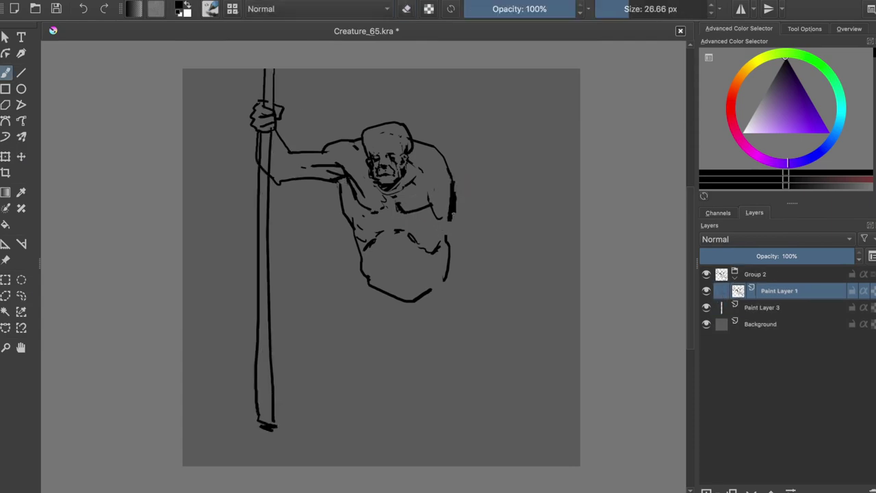
pyautogui.moveTo(457, 198); pyautogui.dragTo(460, 270)
pyautogui.press('e')
pyautogui.moveTo(368, 287); pyautogui.dragTo(371, 334)
pyautogui.moveTo(445, 276); pyautogui.dragTo(451, 342)
pyautogui.moveTo(384, 298); pyautogui.dragTo(386, 345)
pyautogui.moveTo(441, 292); pyautogui.dragTo(453, 342)
# Erase stray belly strokes, flare the loincloth's left edge and sketch legs beneath.
pyautogui.press('e')
pyautogui.moveTo(373, 240); pyautogui.dragTo(345, 326)
pyautogui.moveTo(355, 329); pyautogui.dragTo(342, 452)
pyautogui.press('e')
pyautogui.moveTo(369, 345); pyautogui.dragTo(349, 452)
# Angle the right arm outward and extend it down past the belly.
pyautogui.hotkey('ctrl', 't')
pyautogui.moveTo(458, 226)
pyautogui.mouseDown()
pyautogui.moveTo(446, 217)
pyautogui.moveTo(465, 337)
pyautogui.mouseUp()
pyautogui.press('b')
pyautogui.moveTo(494, 257); pyautogui.dragTo(470, 346)
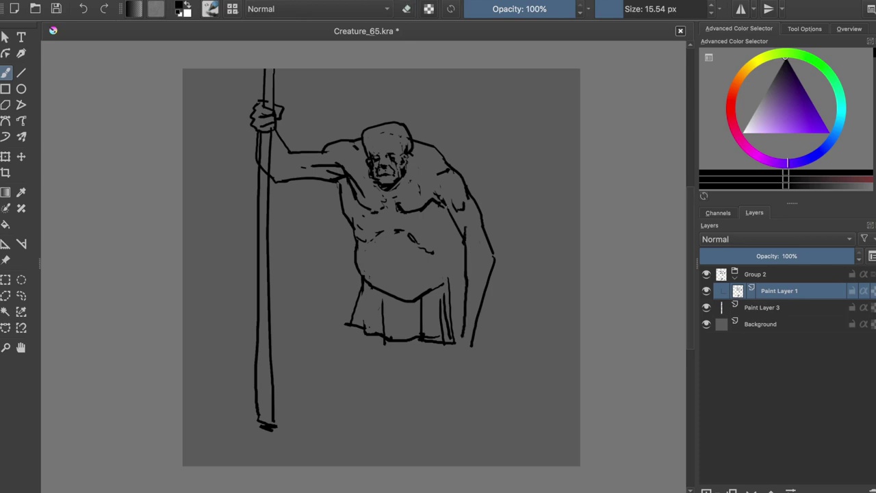
# Erase the loincloth and try a new lower-belly curve and left leg line.
pyautogui.press('e')
pyautogui.moveTo(352, 321); pyautogui.dragTo(452, 338)
pyautogui.press('e')
pyautogui.moveTo(369, 295); pyautogui.dragTo(416, 312)
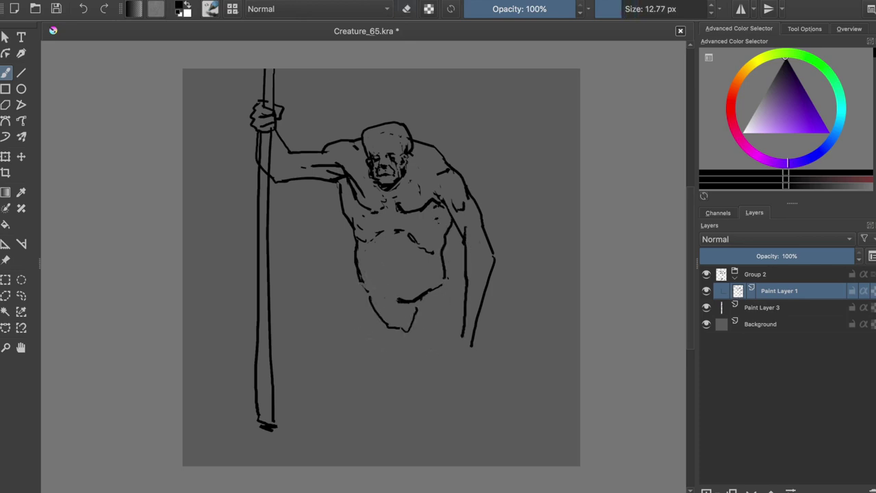
pyautogui.moveTo(363, 272); pyautogui.dragTo(333, 411)
pyautogui.hotkey('ctrl', 'z')
pyautogui.hotkey('ctrl', 'z')
# Sketch leg and foot lines, undoing the rejected attempts.
pyautogui.moveTo(395, 327); pyautogui.dragTo(362, 375)
pyautogui.moveTo(444, 284); pyautogui.dragTo(441, 442)
pyautogui.moveTo(418, 329); pyautogui.dragTo(415, 451)
pyautogui.hotkey('ctrl', 'z')
pyautogui.moveTo(447, 286); pyautogui.dragTo(422, 438)
pyautogui.moveTo(412, 375); pyautogui.dragTo(397, 441)
pyautogui.moveTo(354, 290); pyautogui.dragTo(337, 445)
pyautogui.hotkey('ctrl', 'z')
pyautogui.hotkey('ctrl', 'z')
pyautogui.hotkey('ctrl', 'z')
pyautogui.hotkey('ctrl', 'z')
pyautogui.hotkey('ctrl', 'z')
# Draw both leg outlines with their inner leg lines.
pyautogui.moveTo(353, 290); pyautogui.dragTo(370, 393)
pyautogui.moveTo(393, 327); pyautogui.dragTo(373, 394)
pyautogui.moveTo(414, 324); pyautogui.dragTo(431, 396)
pyautogui.moveTo(449, 286); pyautogui.dragTo(444, 395)
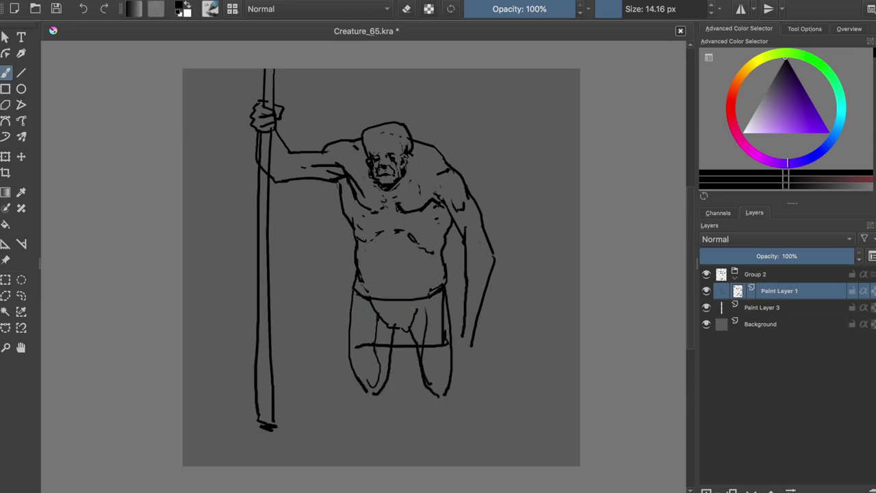
# Compare the leg versions, then remove all the leg strokes.
pyautogui.hotkey('ctrl', 'z')
pyautogui.hotkey('ctrl', 'z')
pyautogui.hotkey('ctrl', 'z')
pyautogui.hotkey('ctrl', 'shift', 'z')
pyautogui.hotkey('ctrl', 'shift', 'z')
pyautogui.hotkey('ctrl', 'z')
pyautogui.hotkey('ctrl', 'z')
pyautogui.hotkey('ctrl', 'shift', 'z')
pyautogui.hotkey('ctrl', 'shift', 'z')
pyautogui.hotkey('ctrl', 'shift', 'z')
pyautogui.hotkey('ctrl', 'z')
pyautogui.hotkey('ctrl', 'z')
pyautogui.hotkey('ctrl', 'z')
pyautogui.hotkey('ctrl', 'shift', 'z')
pyautogui.hotkey('ctrl', 'shift', 'z')
pyautogui.hotkey('ctrl', 'shift', 'z')
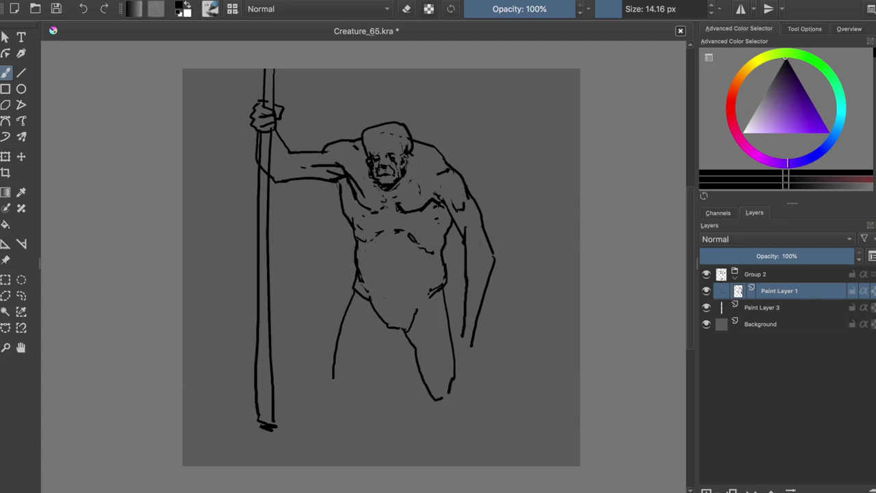
pyautogui.hotkey('ctrl', 'z')
pyautogui.hotkey('ctrl', 'z')
pyautogui.hotkey('ctrl', 'z')
pyautogui.hotkey('ctrl', 'z')
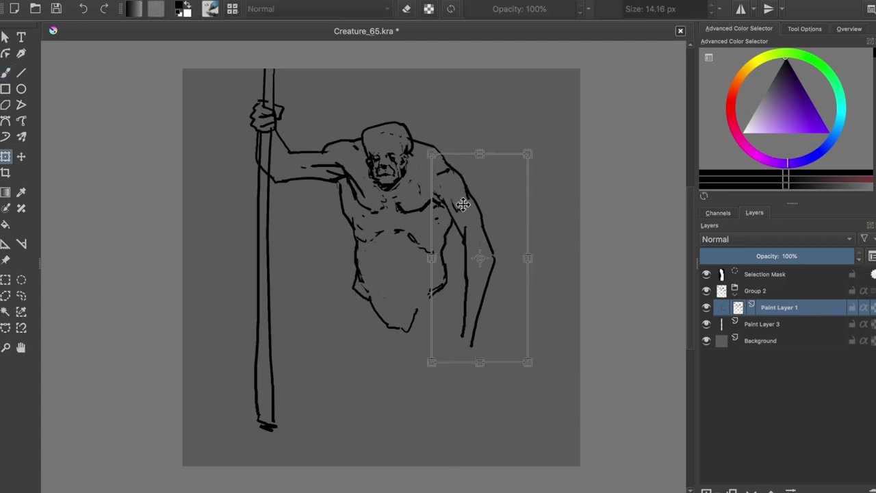
# Undo and redo back to the legless figure, restoring the darker face details.
pyautogui.hotkey('ctrl', 'shift', 'z')
pyautogui.hotkey('ctrl', 'shift', 'z')
pyautogui.hotkey('ctrl', 'z')
pyautogui.hotkey('ctrl', 'z')
pyautogui.hotkey('ctrl', 'shift', 'z')
pyautogui.hotkey('ctrl', 'shift', 'z')
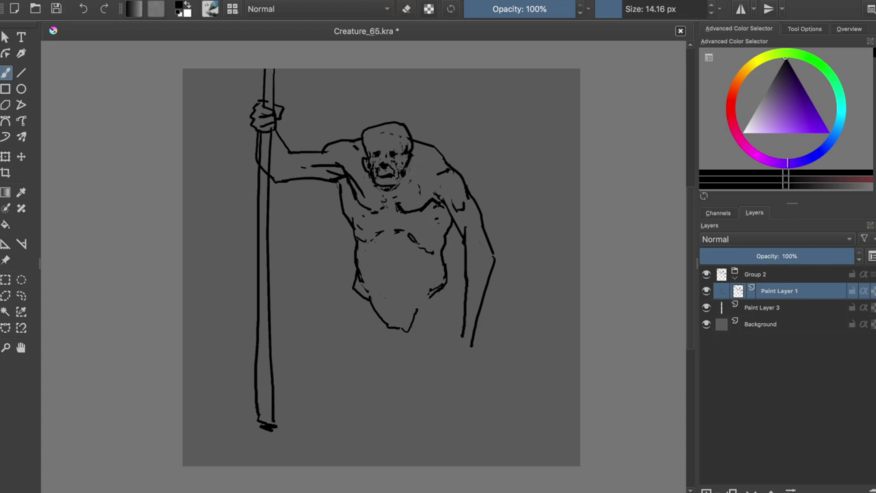
pyautogui.hotkey('ctrl', 'z')
pyautogui.hotkey('ctrl', 'shift', 'z')
# Extend the staff's pole down to the bottom of the canvas on its layer.
pyautogui.press('e')
pyautogui.press('m')
pyautogui.press('m')
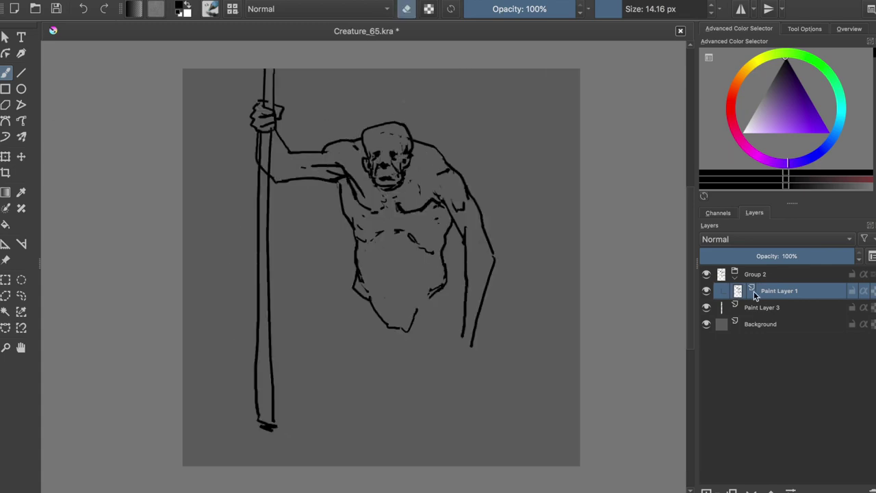
pyautogui.click(763, 307)
pyautogui.moveTo(256, 301); pyautogui.dragTo(254, 465)
pyautogui.press('pageup')
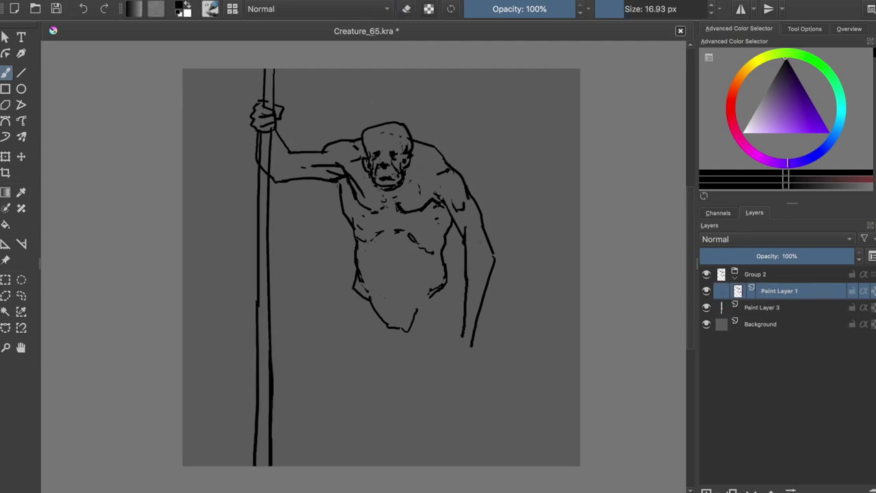
# Erase the head inside an oval, redraw its left outline, and add a belly stroke.
pyautogui.press('e')
pyautogui.moveTo(390, 107)
pyautogui.mouseDown()
pyautogui.moveTo(383, 107)
pyautogui.moveTo(395, 137)
pyautogui.moveTo(366, 167)
pyautogui.mouseUp()
pyautogui.press('e')
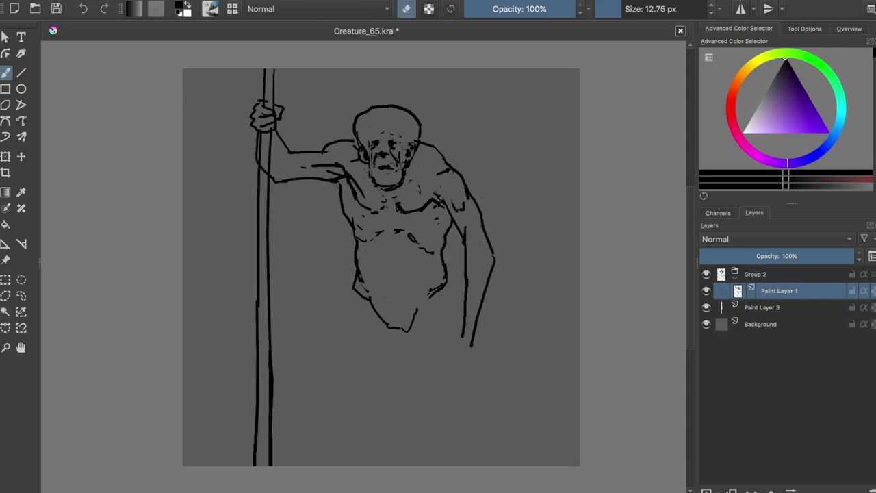
pyautogui.press('m')
pyautogui.press('m')
pyautogui.moveTo(429, 250); pyautogui.dragTo(425, 268)
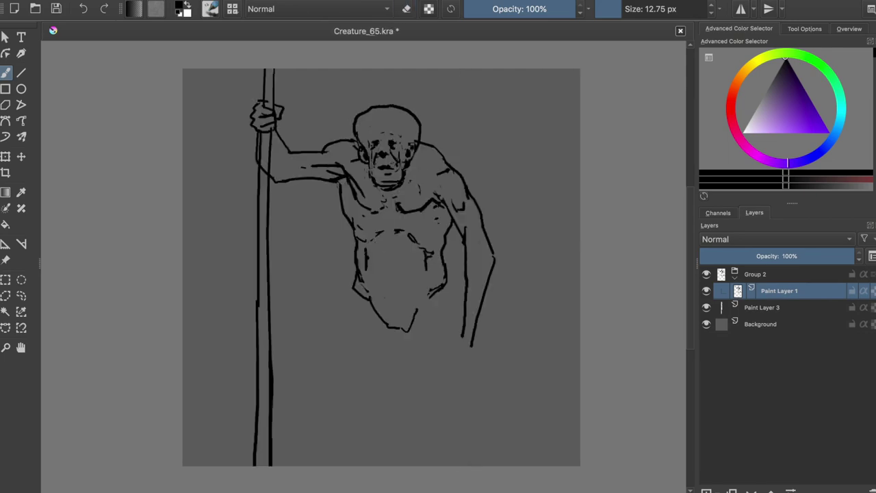
pyautogui.moveTo(364, 112); pyautogui.dragTo(360, 146)
pyautogui.press('m')
pyautogui.press('m')
# Draw striding left and right legs with feet.
pyautogui.press(']')
pyautogui.moveTo(356, 286); pyautogui.dragTo(322, 350)
pyautogui.moveTo(342, 305); pyautogui.dragTo(305, 415)
pyautogui.moveTo(381, 316); pyautogui.dragTo(334, 365)
pyautogui.moveTo(408, 322); pyautogui.dragTo(438, 400)
pyautogui.moveTo(445, 282); pyautogui.dragTo(465, 463)
# Redraw the left leg and add strokes to it.
pyautogui.hotkey('ctrl', 't')
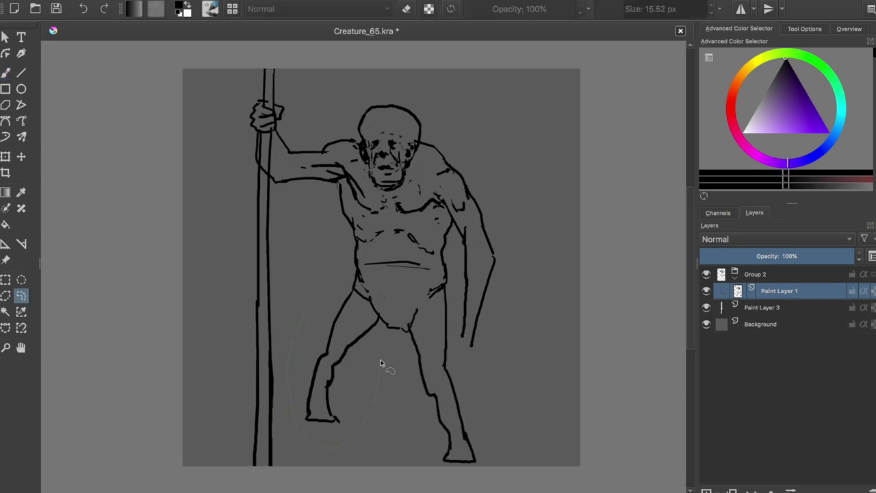
pyautogui.press('m')
pyautogui.press('m')
pyautogui.press('b')
pyautogui.moveTo(394, 327); pyautogui.dragTo(354, 387)
pyautogui.moveTo(351, 309); pyautogui.dragTo(342, 438)
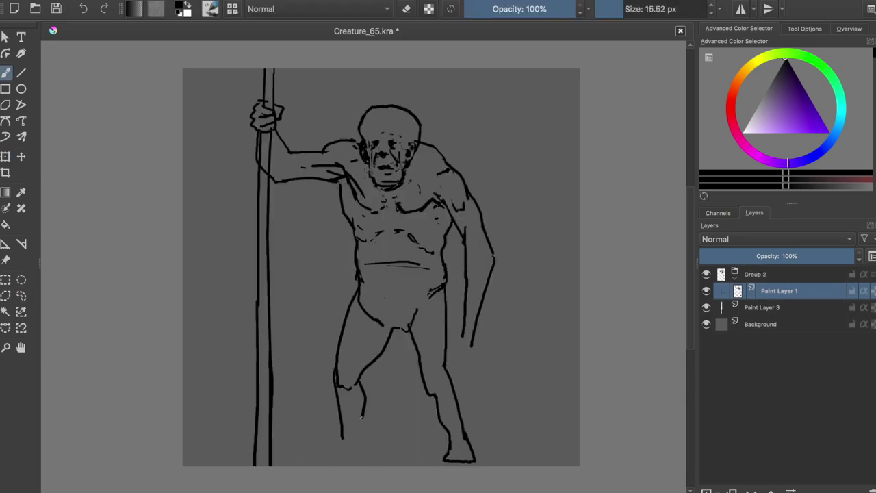
# Select the head and transform it smaller and lower.
pyautogui.moveTo(355, 102); pyautogui.dragTo(425, 195)
pyautogui.hotkey('ctrl', 't')
pyautogui.moveTo(434, 85); pyautogui.dragTo(418, 123)
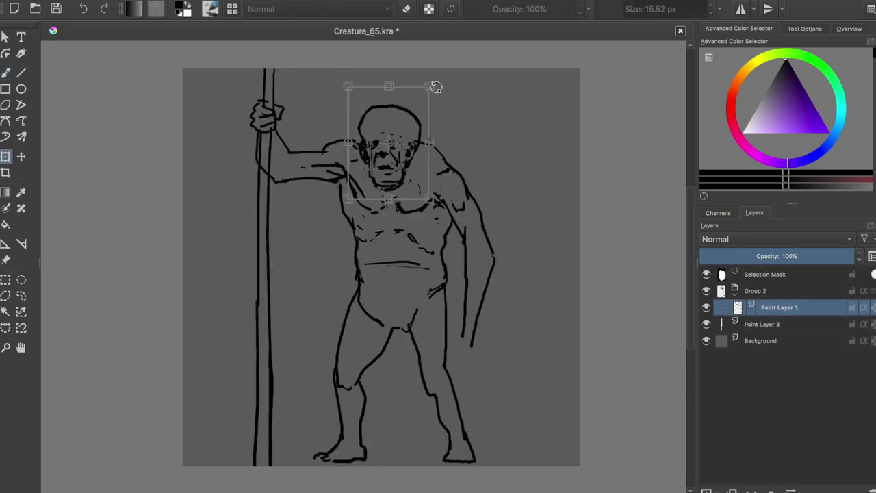
pyautogui.press('Return')
# Touch up small face strokes, checking the figure in mirrored view.
pyautogui.press('e')
pyautogui.moveTo(375, 184); pyautogui.dragTo(397, 193)
pyautogui.press('e')
pyautogui.press('m')
pyautogui.press('m')
pyautogui.press('e')
pyautogui.press('e')
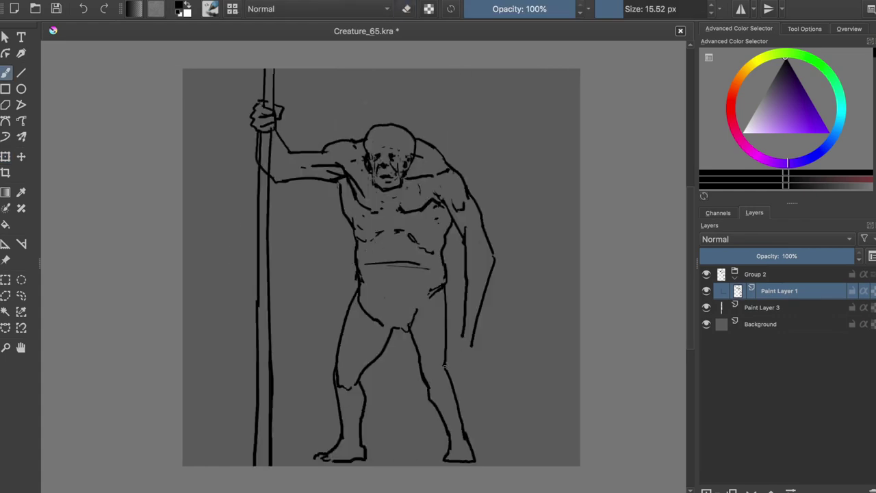
pyautogui.press('e')
pyautogui.press('m')
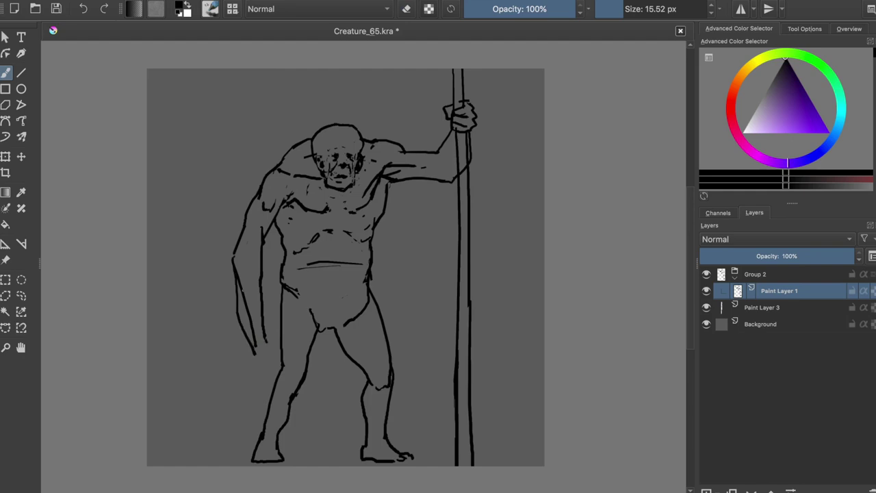
pyautogui.press('m')
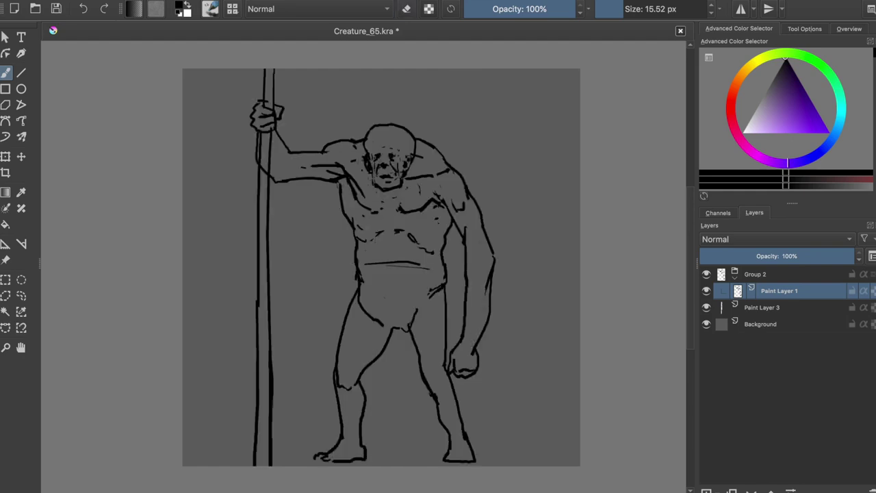
pyautogui.press('pagedown')
# Sketch an axe blade at the pole's lower end.
pyautogui.press('m')
pyautogui.moveTo(454, 377); pyautogui.dragTo(454, 452)
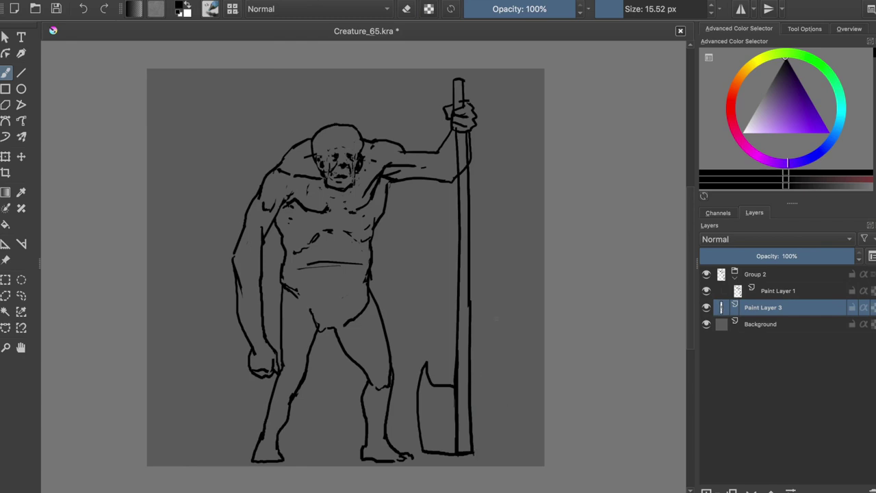
pyautogui.press('m')
pyautogui.press('e')
pyautogui.press('pageup')
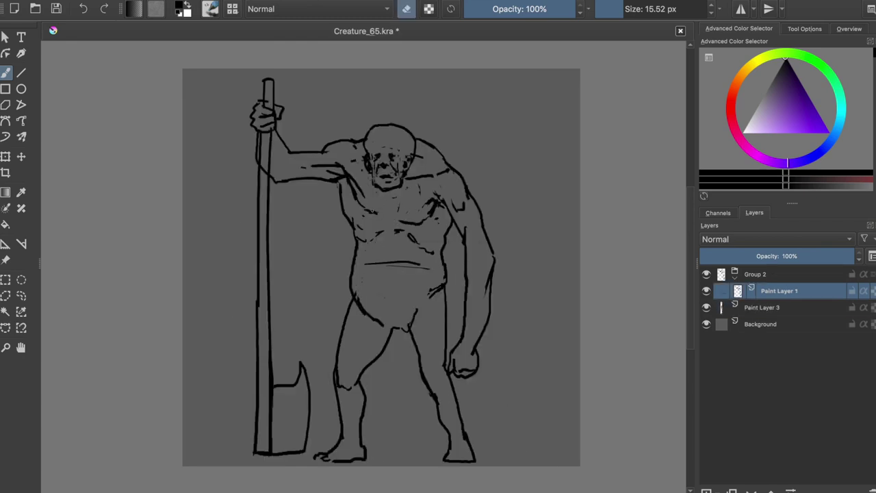
# Add strokes to the creature's face and neck.
pyautogui.press('m')
pyautogui.press('t')
pyautogui.hotkey('ctrl', 'a')
pyautogui.hotkey('ctrl', 'shift', 'a')
pyautogui.press('b')
pyautogui.press('e')
pyautogui.moveTo(318, 129); pyautogui.dragTo(320, 147)
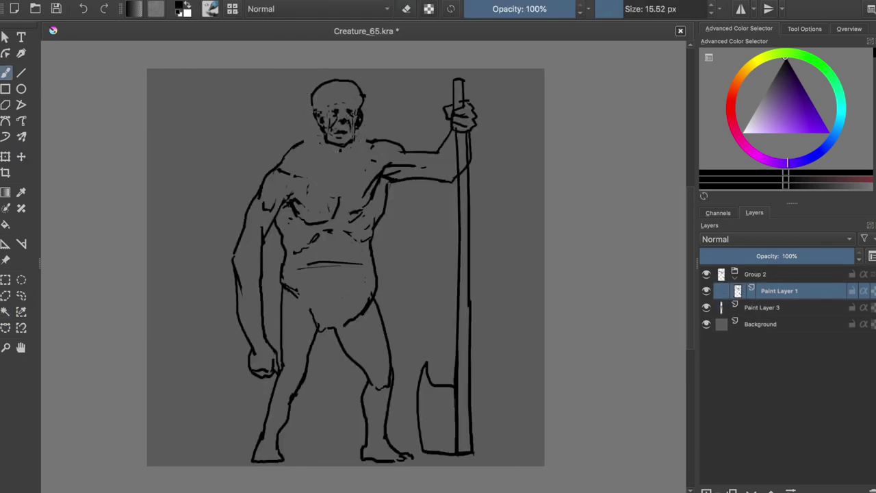
pyautogui.press('m')
pyautogui.press('m')
# Move the head strokes down slightly and save the drawing.
pyautogui.hotkey('ctrl', 'a')
pyautogui.press('t')
pyautogui.moveTo(335, 110); pyautogui.dragTo(335, 154)
pyautogui.hotkey('ctrl', 'shift', 'a')
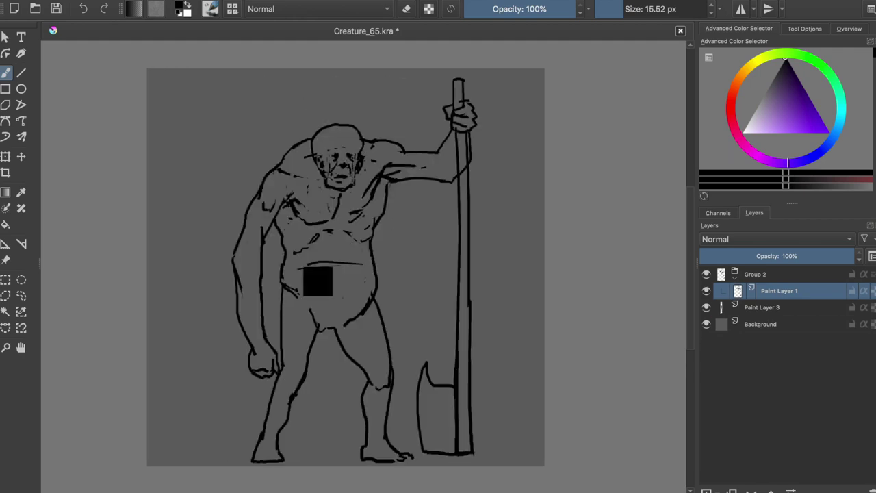
pyautogui.press('b')
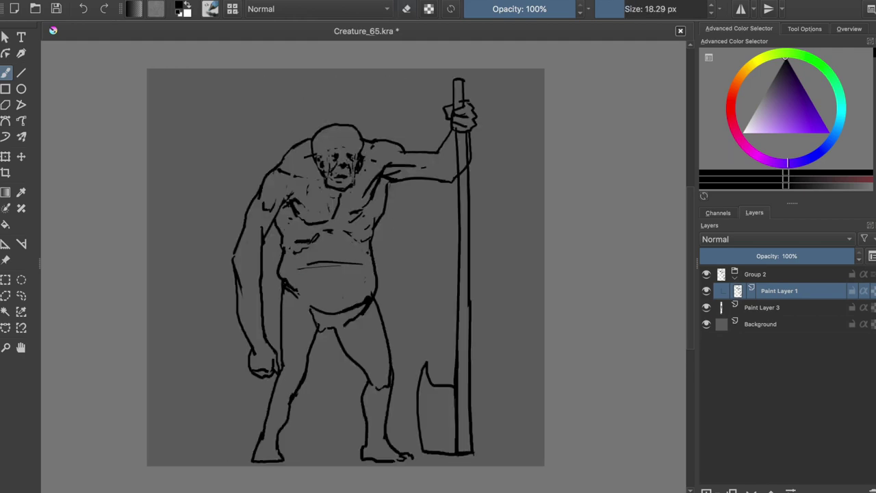
pyautogui.press('m')
pyautogui.hotkey('ctrl', 's')
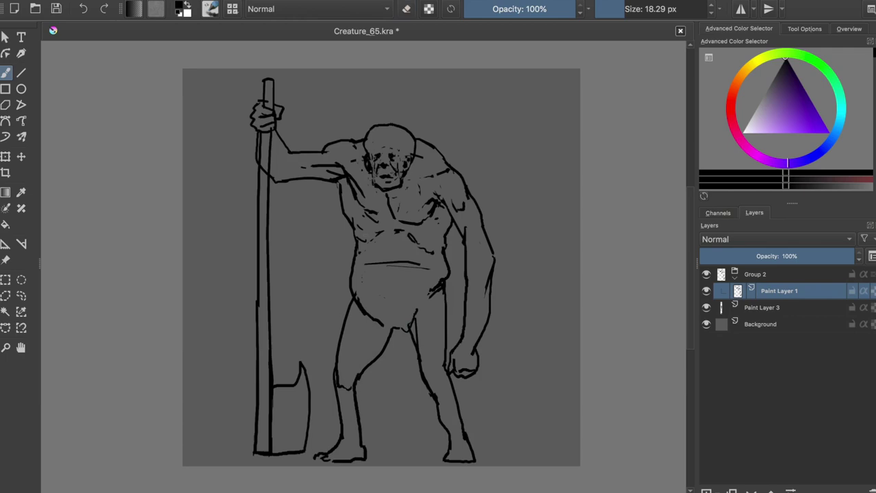
# Reshape the hanging arm and fist using a freehand selection.
pyautogui.hotkey('ctrl', 'r')
pyautogui.moveTo(495, 229); pyautogui.dragTo(506, 198)
pyautogui.press('b')
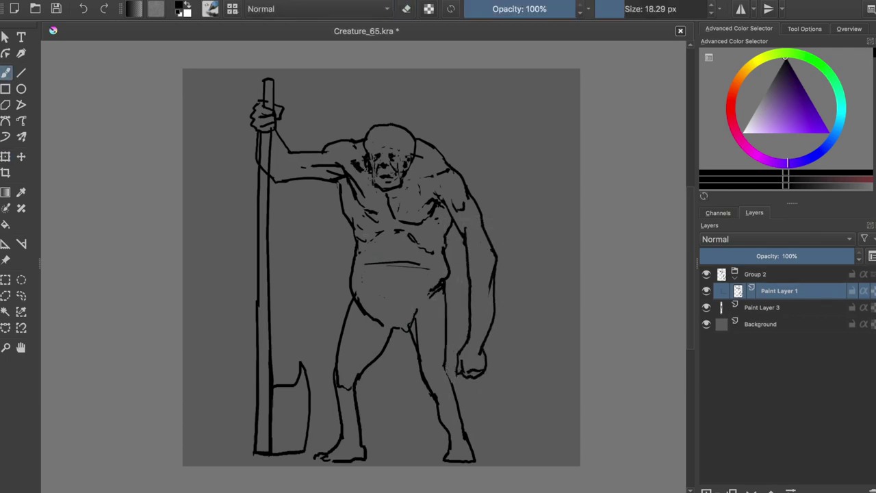
pyautogui.press('m')
# Nudge the selected head region upward and save the drawing.
pyautogui.hotkey('ctrl', 't')
pyautogui.moveTo(338, 147); pyautogui.dragTo(340, 131)
pyautogui.press('Return')
pyautogui.hotkey('ctrl', 'shift', 'a')
pyautogui.press('b')
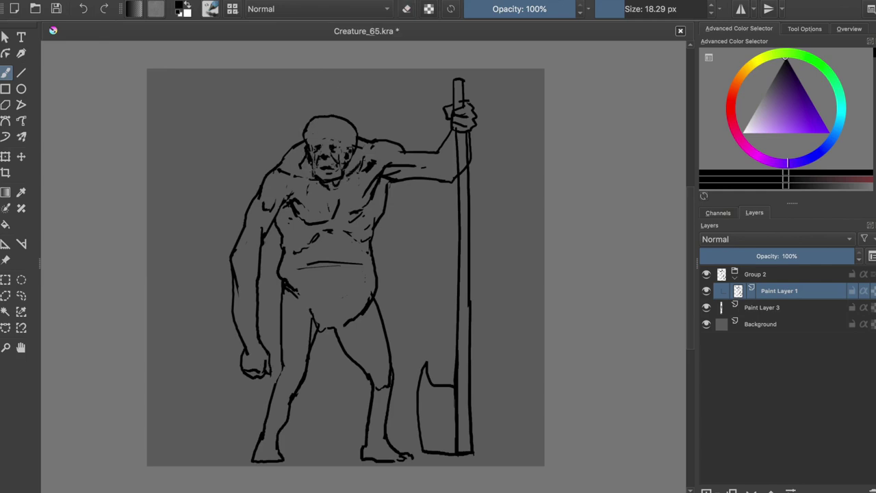
pyautogui.press('m')
# Draw a loincloth around the creature's hips with a smaller brush.
pyautogui.press('m')
pyautogui.press('e')
pyautogui.press('e')
pyautogui.hotkey('ctrl', 's')
pyautogui.press('e')
pyautogui.moveTo(279, 279); pyautogui.dragTo(282, 344)
pyautogui.moveTo(292, 293); pyautogui.dragTo(360, 297)
# Add folds to the loincloth and tuck a backup copy of Lines below Background.
pyautogui.moveTo(301, 308); pyautogui.dragTo(356, 322)
pyautogui.moveTo(338, 329); pyautogui.dragTo(373, 345)
pyautogui.press('m')
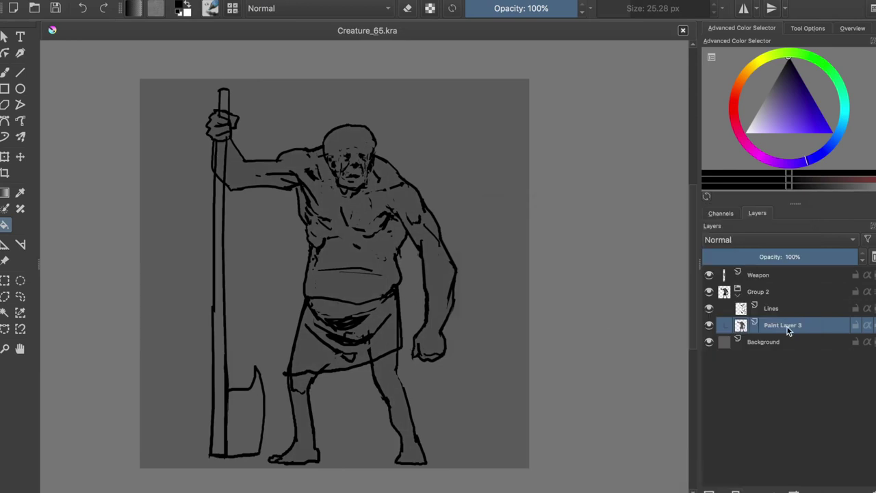
pyautogui.moveTo(771, 307); pyautogui.dragTo(765, 358)
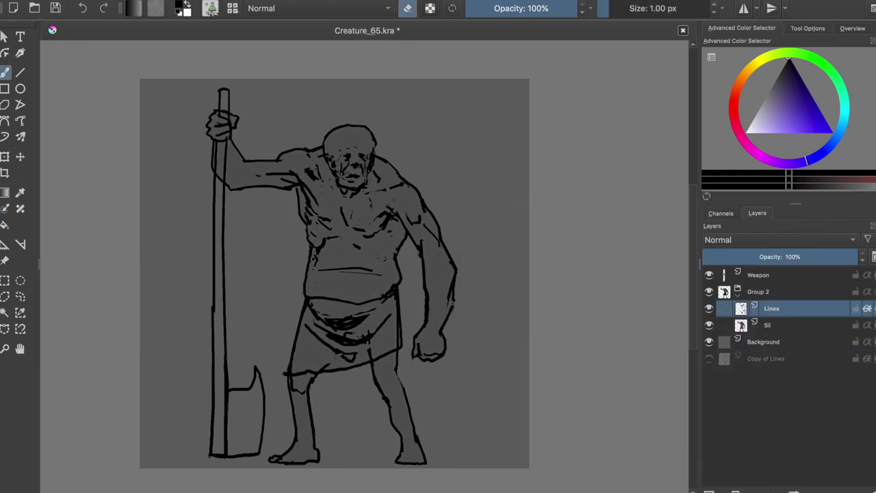
# Paint black shadows on the chest and armpit.
pyautogui.press('e')
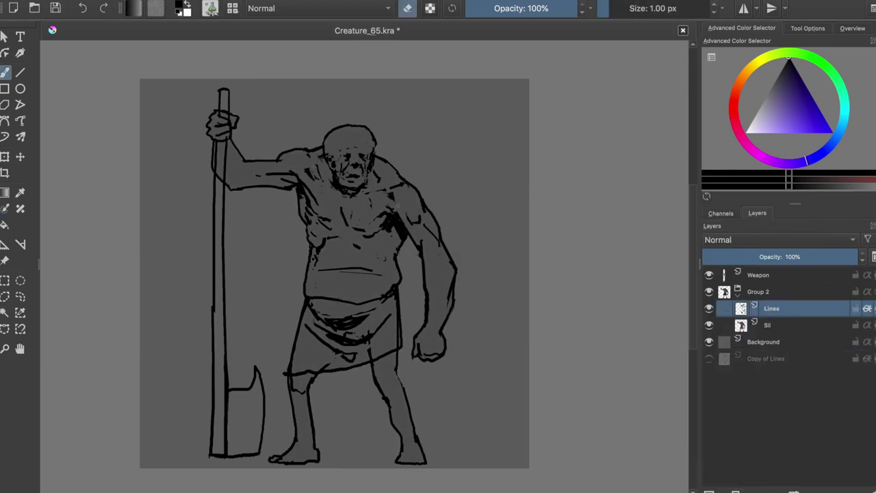
pyautogui.press('e')
pyautogui.moveTo(369, 206); pyautogui.dragTo(346, 232)
pyautogui.moveTo(319, 216); pyautogui.dragTo(308, 204)
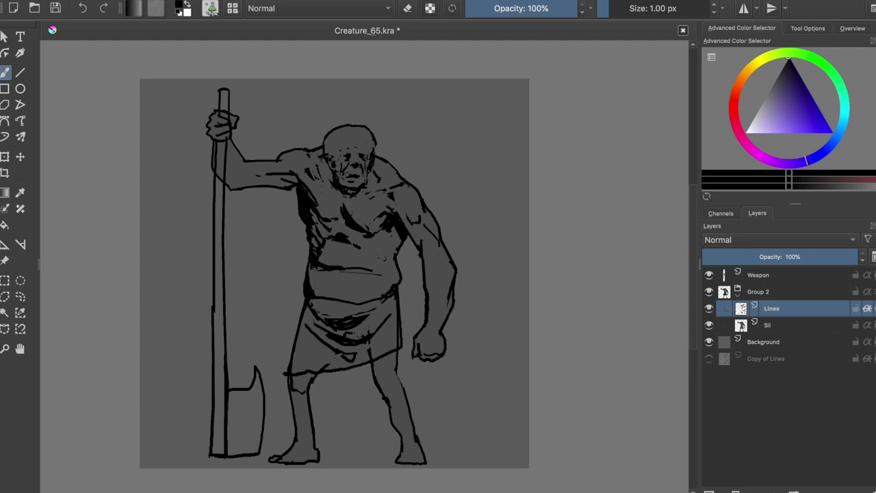
# Shade the belly line, side of the face, and underside of the raised arm.
pyautogui.moveTo(312, 287); pyautogui.dragTo(349, 300)
pyautogui.moveTo(332, 133); pyautogui.dragTo(329, 177)
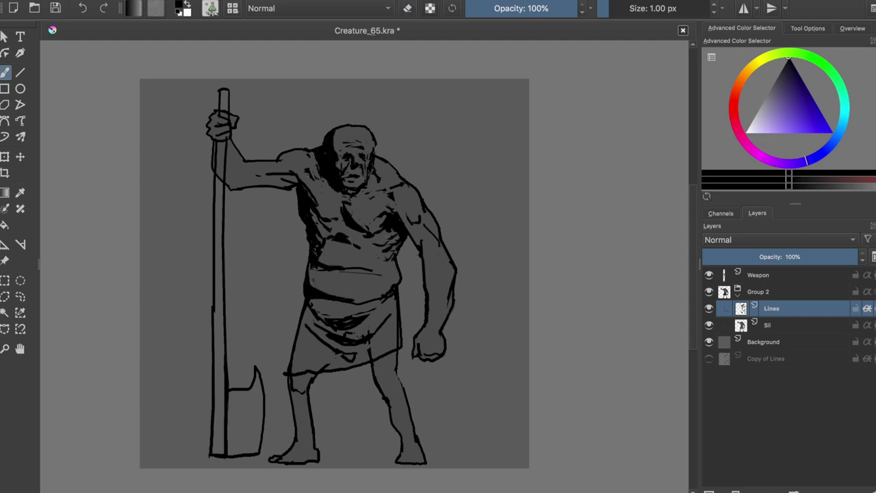
pyautogui.moveTo(294, 180); pyautogui.dragTo(227, 188)
pyautogui.moveTo(243, 176); pyautogui.dragTo(280, 173)
pyautogui.press('m')
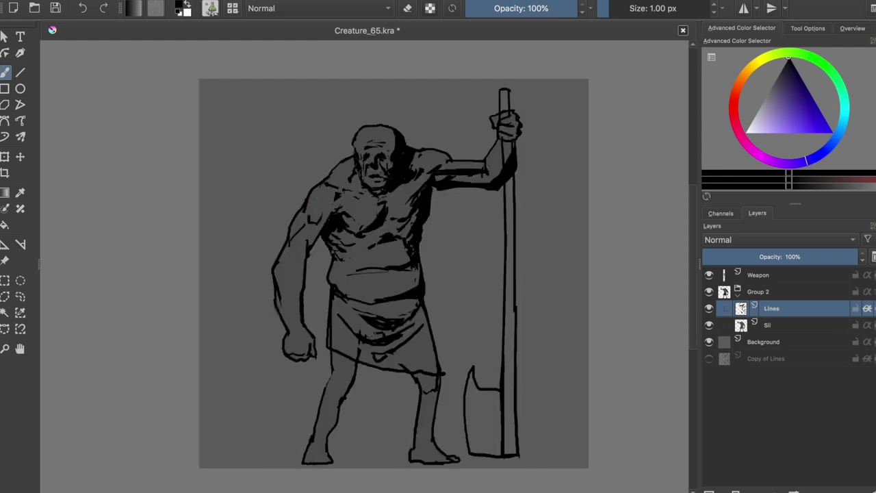
# Shade the far arm, the near side, and the loincloth folds.
pyautogui.moveTo(320, 216); pyautogui.dragTo(296, 332)
pyautogui.moveTo(304, 328); pyautogui.dragTo(313, 354)
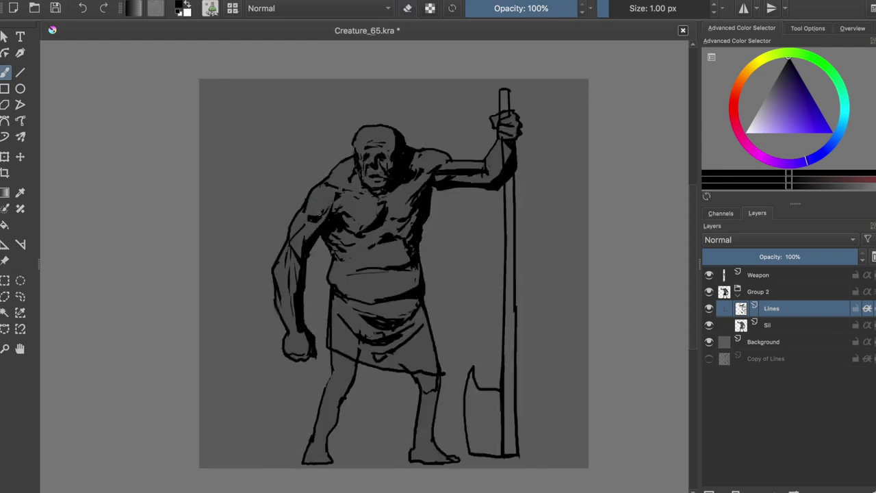
pyautogui.press('m')
pyautogui.moveTo(330, 254); pyautogui.dragTo(301, 383)
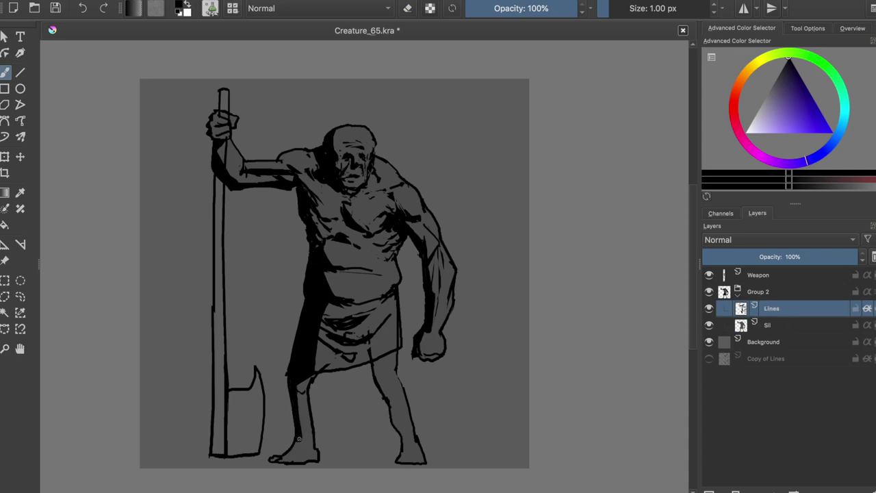
pyautogui.moveTo(373, 326); pyautogui.dragTo(325, 358)
pyautogui.moveTo(388, 301)
pyautogui.mouseDown()
pyautogui.moveTo(320, 349)
pyautogui.moveTo(318, 367)
pyautogui.mouseUp()
# Shade the skirt hem, right shin, and left leg.
pyautogui.moveTo(392, 352); pyautogui.dragTo(389, 402)
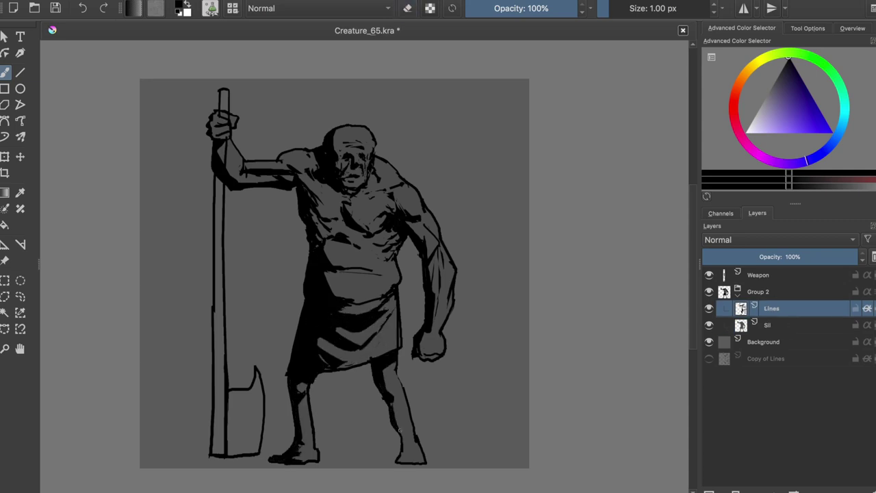
pyautogui.moveTo(385, 357); pyautogui.dragTo(335, 364)
pyautogui.press('m')
pyautogui.moveTo(388, 297); pyautogui.dragTo(357, 311)
pyautogui.moveTo(334, 398); pyautogui.dragTo(321, 435)
# Add more dark strokes on the skirt and save.
pyautogui.press('e')
pyautogui.press('e')
pyautogui.moveTo(352, 298); pyautogui.dragTo(335, 347)
pyautogui.moveTo(387, 305); pyautogui.dragTo(364, 312)
pyautogui.press('m')
pyautogui.hotkey('ctrl', 's')
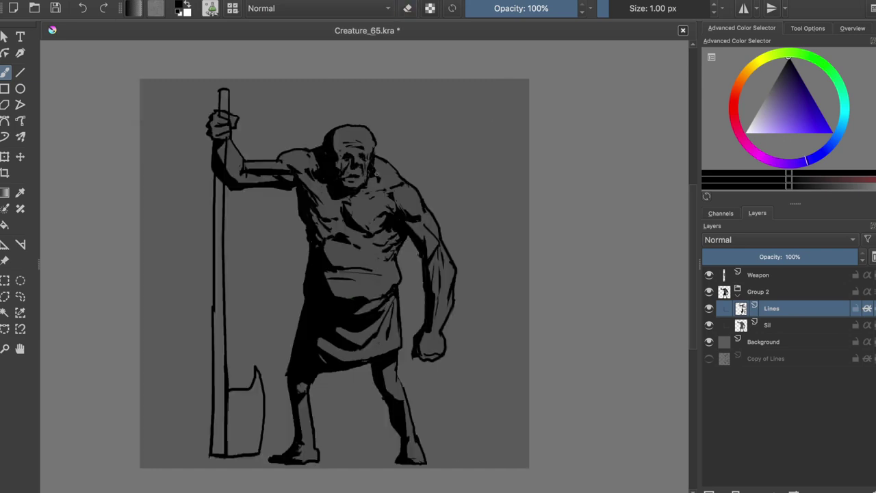
# Darken the shading on both arms, saving along the way.
pyautogui.moveTo(281, 183); pyautogui.dragTo(234, 175)
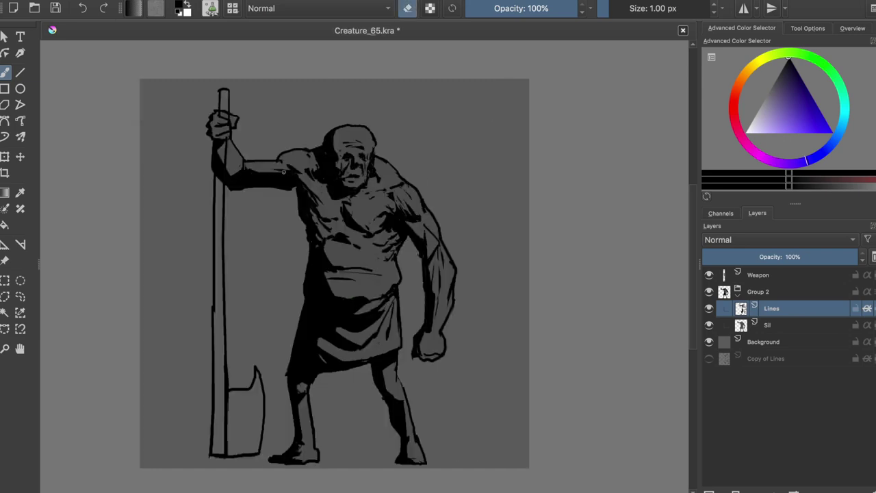
pyautogui.press('m')
pyautogui.press('pagedown')
pyautogui.moveTo(482, 187); pyautogui.dragTo(431, 199)
pyautogui.press('m')
pyautogui.hotkey('ctrl', 's')
pyautogui.press('pageup')
# Erase a tiny spot near the face and save.
pyautogui.click(361, 147)
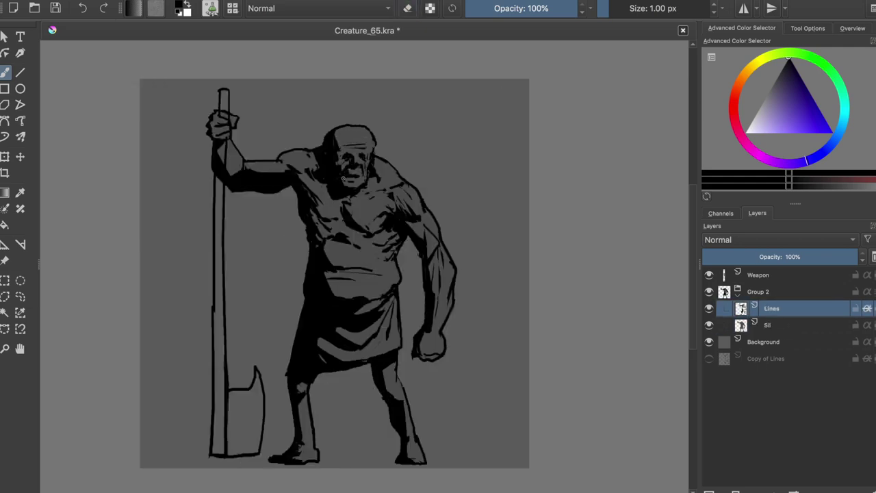
pyautogui.press('m')
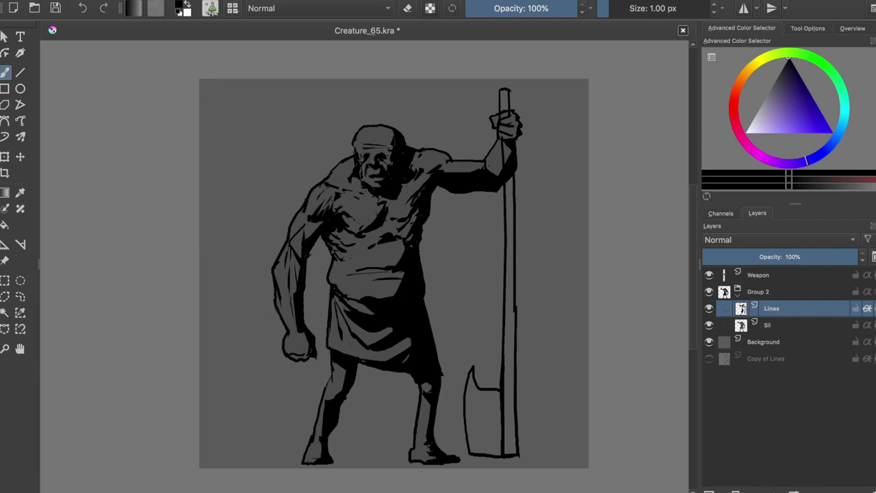
pyautogui.press('m')
pyautogui.hotkey('ctrl', 's')
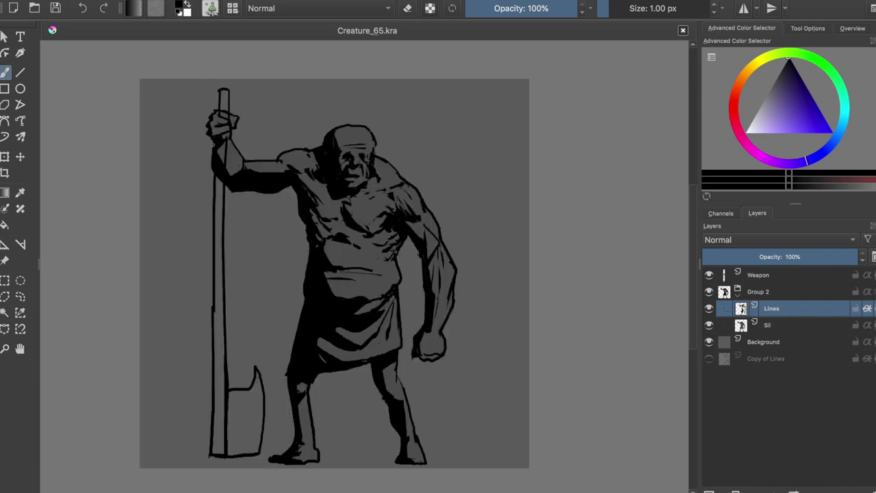
# Deepen the shadows in the loincloth folds on the Lines layer and save.
pyautogui.moveTo(378, 321); pyautogui.dragTo(325, 349)
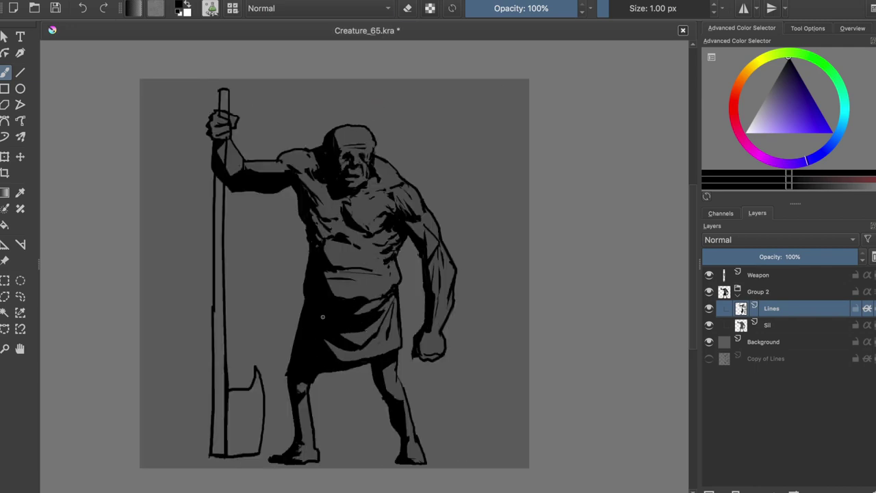
pyautogui.click(767, 324)
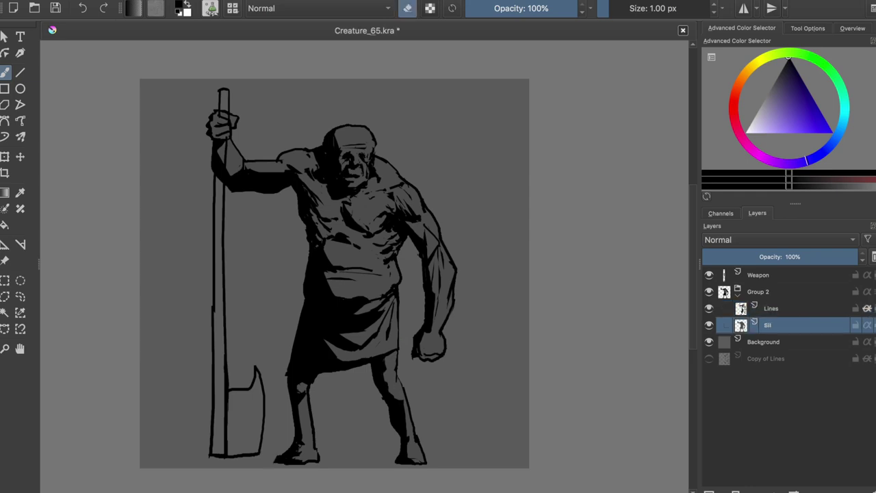
pyautogui.click(773, 312)
pyautogui.press('m')
pyautogui.press('m')
pyautogui.press('e')
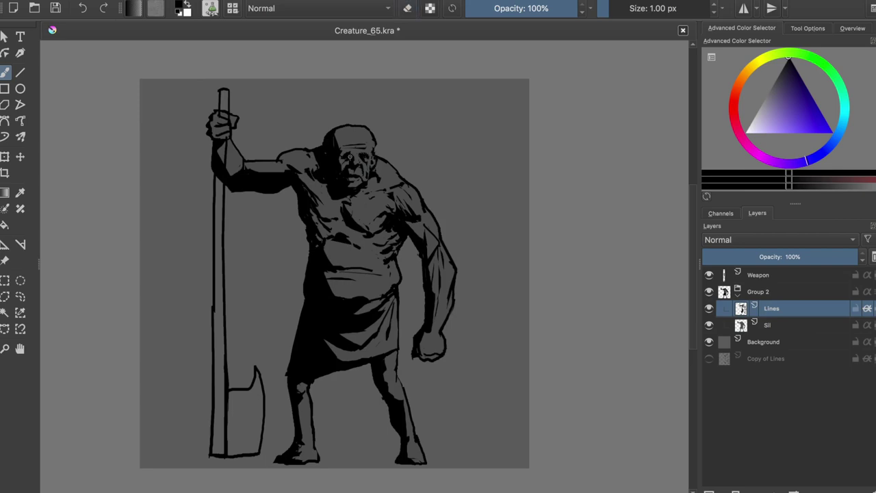
pyautogui.hotkey('ctrl', 's')
# Erase parts of the dark shoulder outline on the Lines layer, mirror-checking and saving.
pyautogui.press('m')
pyautogui.press('e')
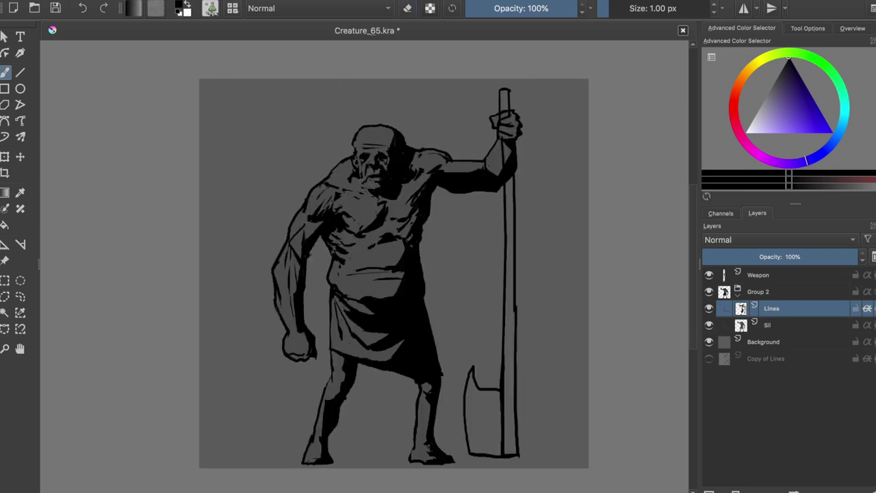
pyautogui.press('m')
pyautogui.scroll(3, 369, 185)
pyautogui.moveTo(396, 137); pyautogui.dragTo(534, 298)
pyautogui.moveTo(396, 189)
pyautogui.mouseDown()
pyautogui.moveTo(380, 205)
pyautogui.moveTo(383, 189)
pyautogui.mouseUp()
pyautogui.press('m')
pyautogui.press('m')
pyautogui.hotkey('ctrl', 's')
pyautogui.press('m')
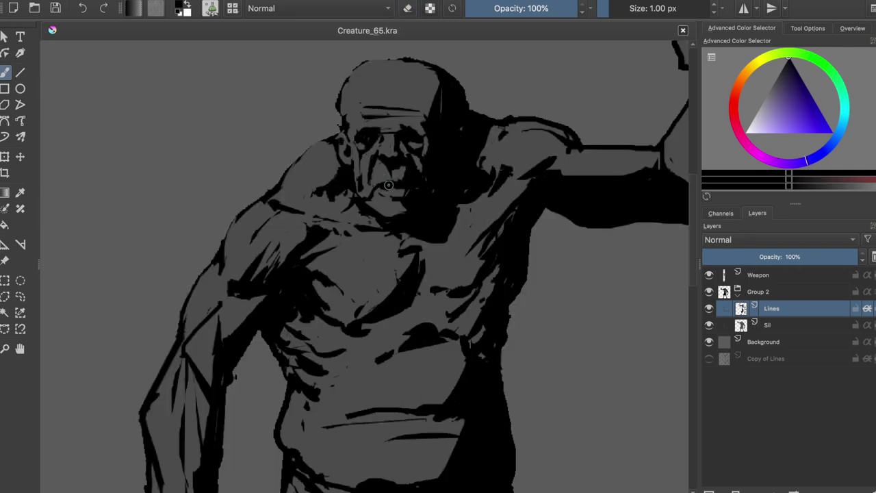
# Add dark ink around the chin, then mirror-check the whole figure zoomed out.
pyautogui.moveTo(388, 185); pyautogui.dragTo(395, 199)
pyautogui.press('e')
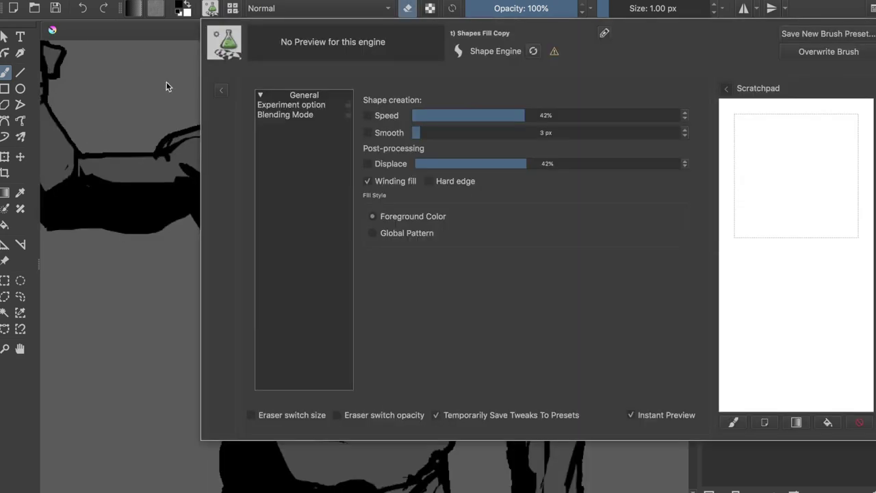
pyautogui.press('m')
pyautogui.press('e')
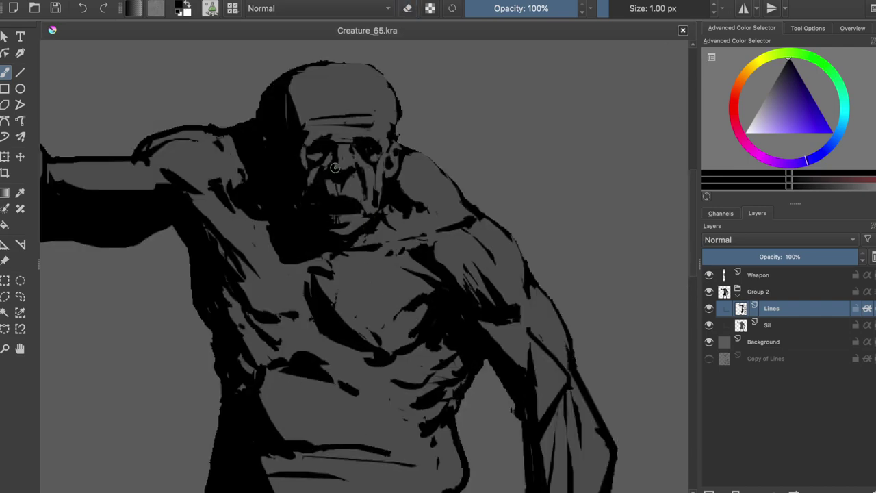
pyautogui.press('m')
pyautogui.scroll(2, 385, 204)
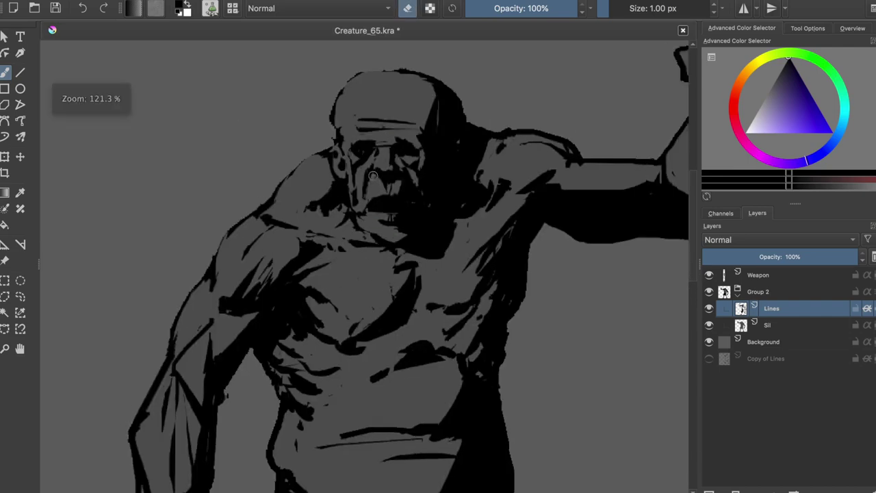
pyautogui.press('m')
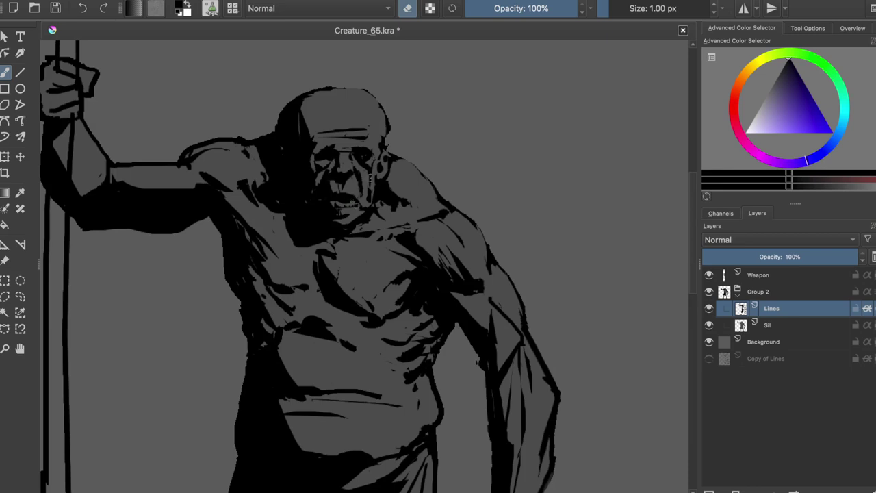
pyautogui.press('m')
pyautogui.press('e')
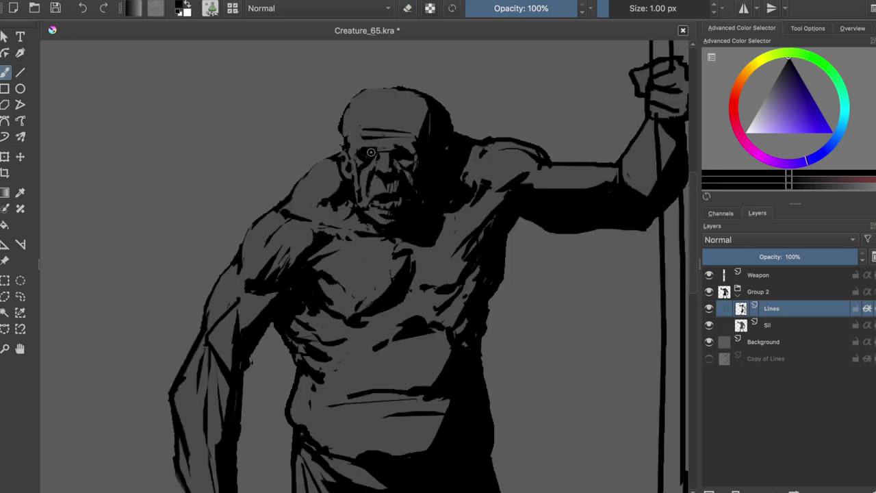
pyautogui.press('m')
pyautogui.press('-')
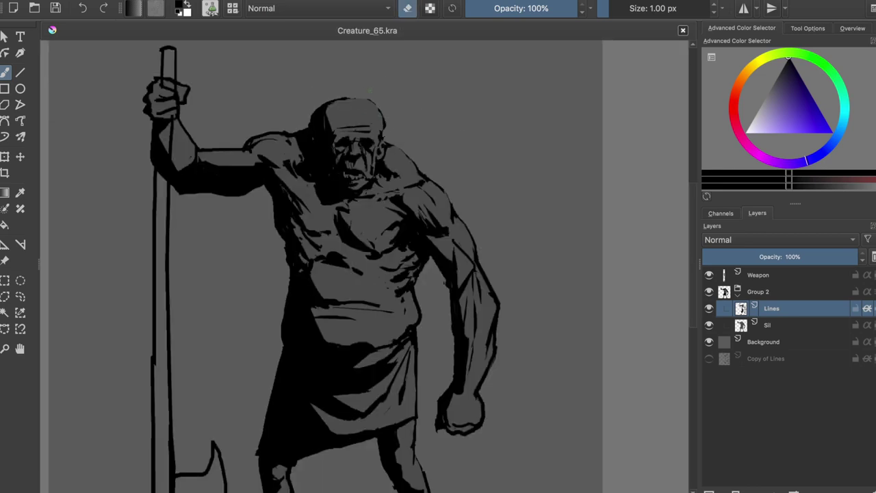
pyautogui.press('m')
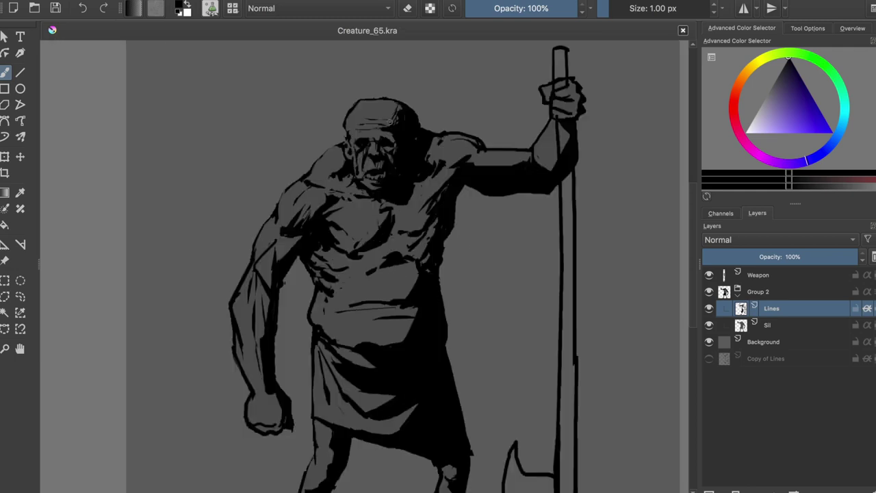
# Erase a small spot near the head and mirror-check the face and neck, saving.
pyautogui.moveTo(375, 124); pyautogui.dragTo(378, 115)
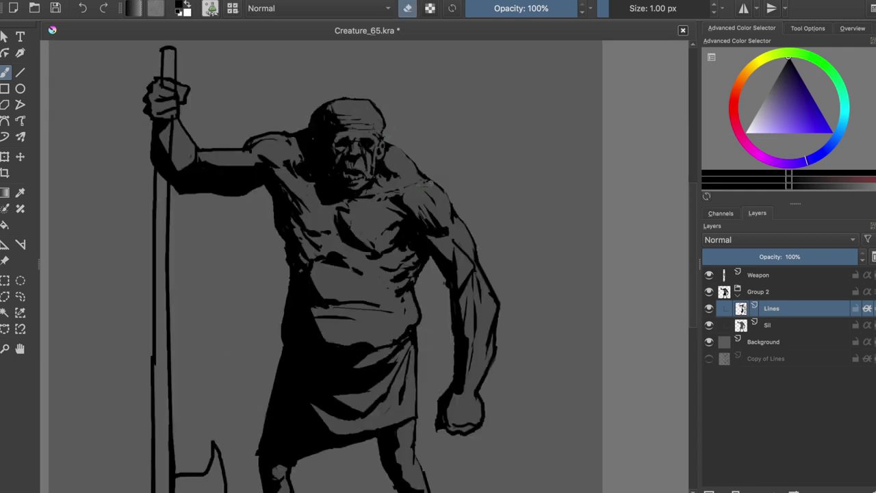
pyautogui.press('m')
pyautogui.press('m')
pyautogui.hotkey('ctrl', 's')
pyautogui.press('m')
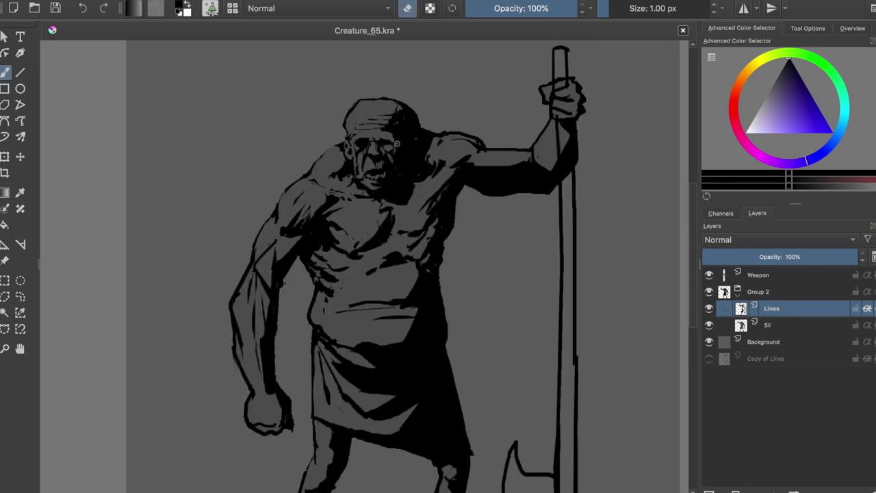
pyautogui.press('e')
pyautogui.press('m')
pyautogui.hotkey('ctrl', 's')
pyautogui.press('e')
pyautogui.press('m')
pyautogui.press('e')
pyautogui.press('m')
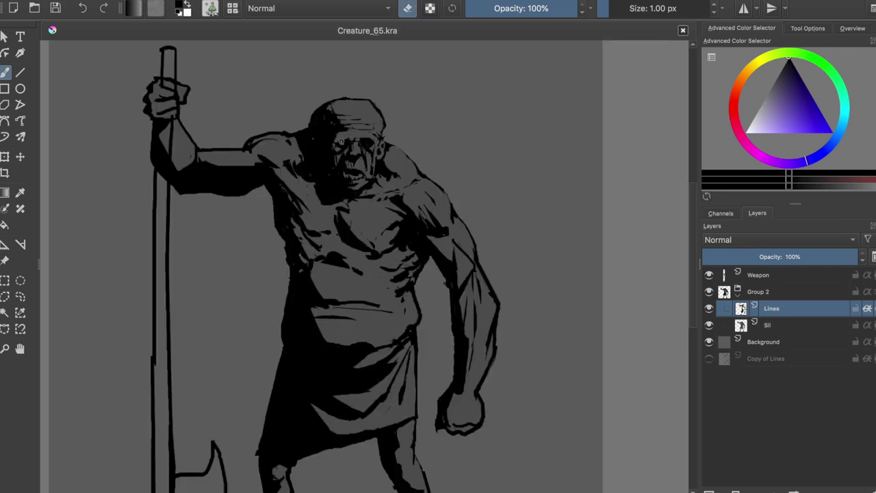
pyautogui.press('m')
pyautogui.press('m')
pyautogui.press('e')
pyautogui.press('m')
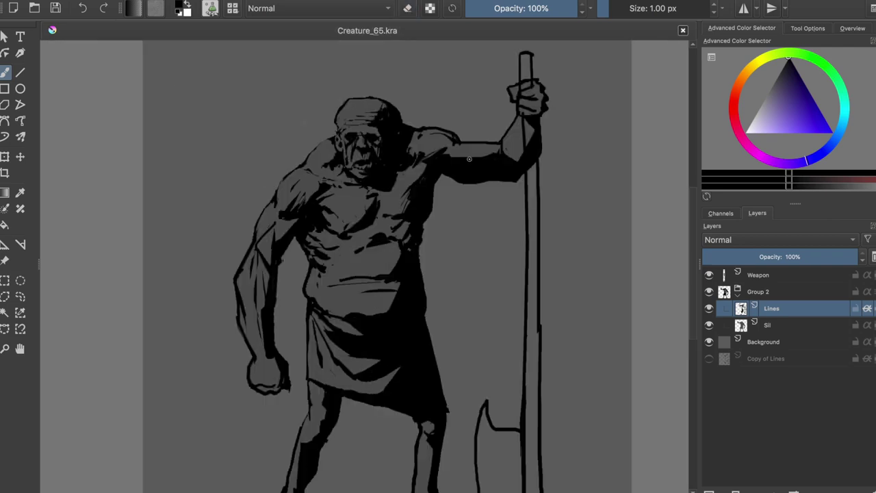
pyautogui.press('m')
pyautogui.press('e')
pyautogui.press('e')
pyautogui.press('e')
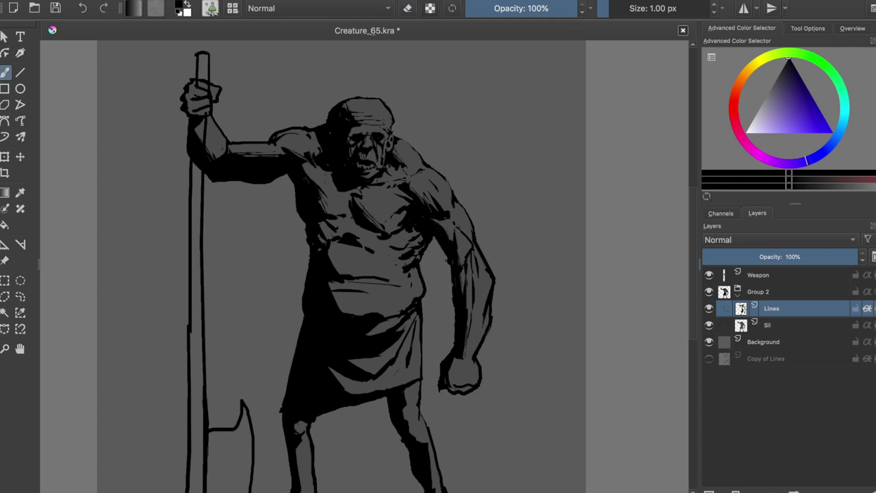
pyautogui.press('m')
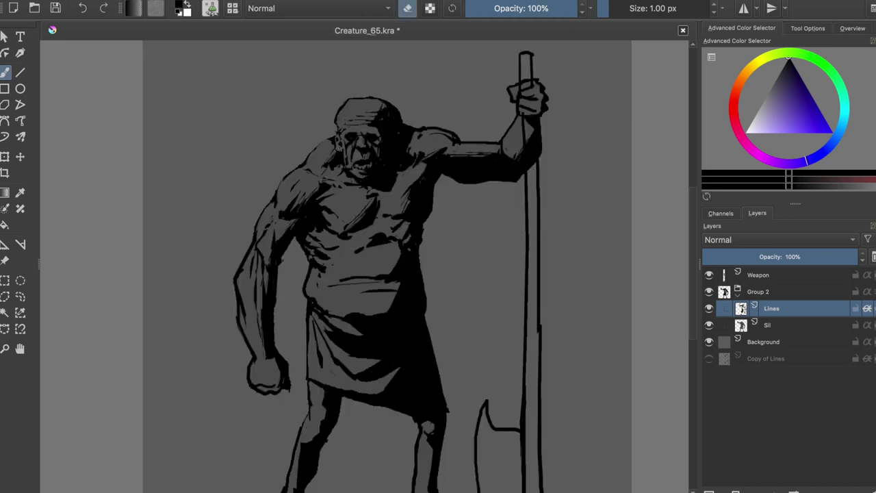
# Back on the Lines layer, paint a dark ink stroke across the torso.
pyautogui.press('pagedown')
pyautogui.press('pageup')
pyautogui.press('m')
pyautogui.press('e')
pyautogui.press('e')
pyautogui.press('e')
pyautogui.press('e')
pyautogui.press('m')
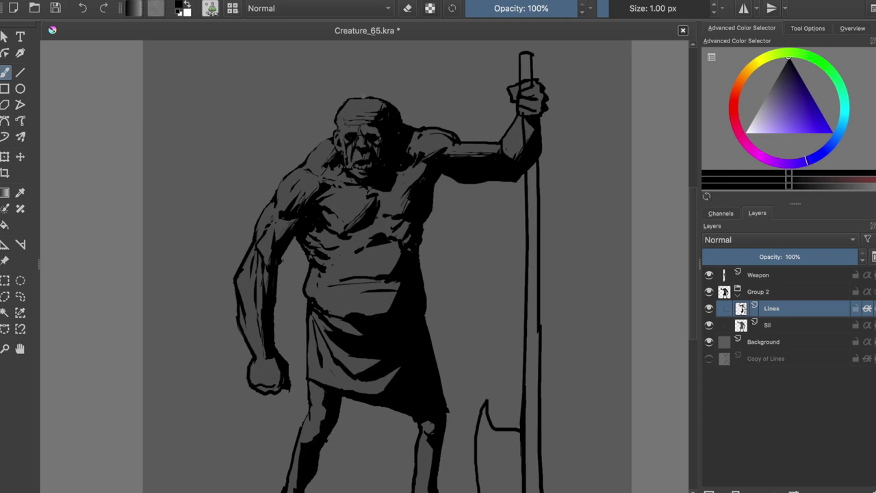
pyautogui.press('m')
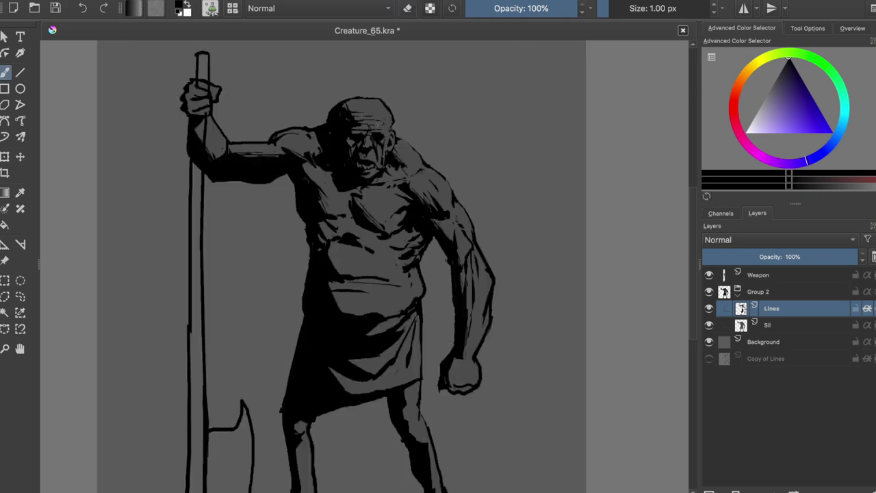
pyautogui.press('m')
pyautogui.press('m')
pyautogui.press('e')
pyautogui.press('m')
pyautogui.press('m')
pyautogui.press('pagedown')
pyautogui.press('2')
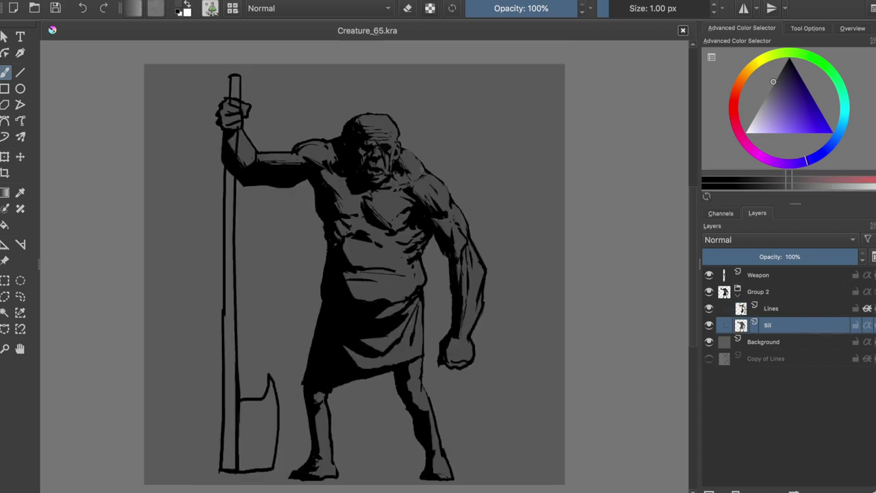
pyautogui.press('pageup')
pyautogui.moveTo(346, 274); pyautogui.dragTo(404, 301)
# Mirror-check the figure, toggle eraser mode, and save the axe and Rim layer work.
pyautogui.press('m')
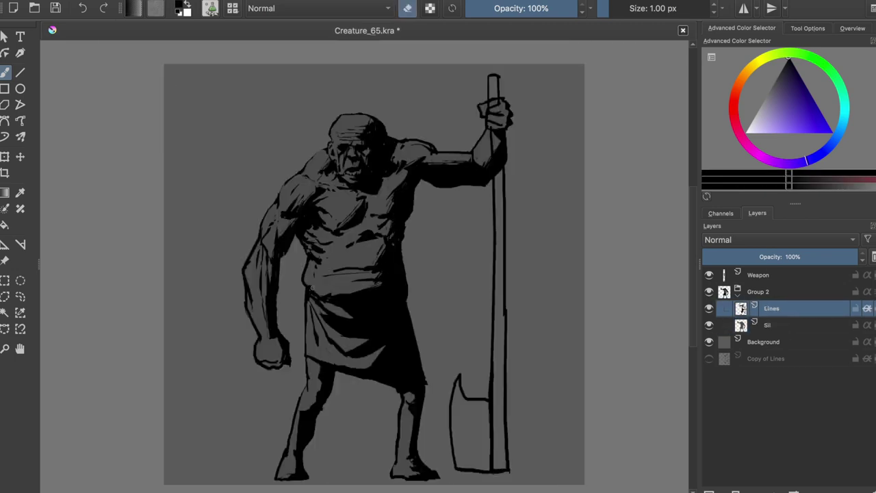
pyautogui.press('m')
pyautogui.press('e')
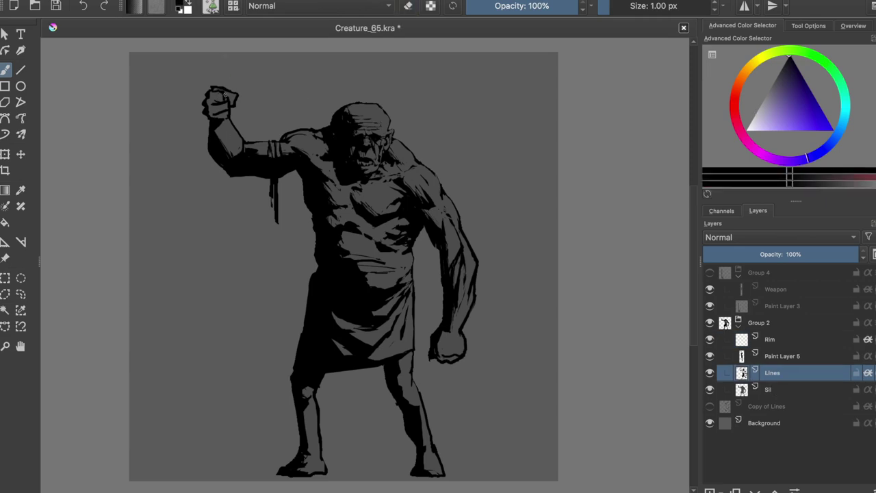
pyautogui.press('e')
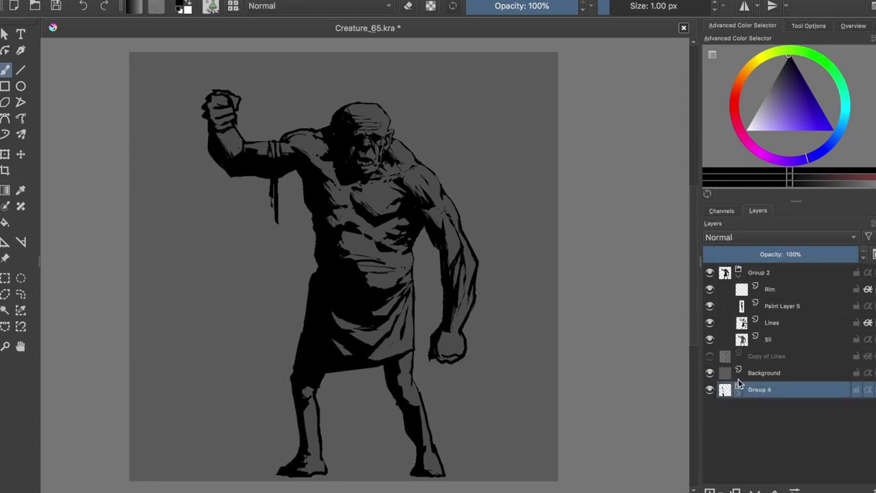
pyautogui.hotkey('ctrl', 's')
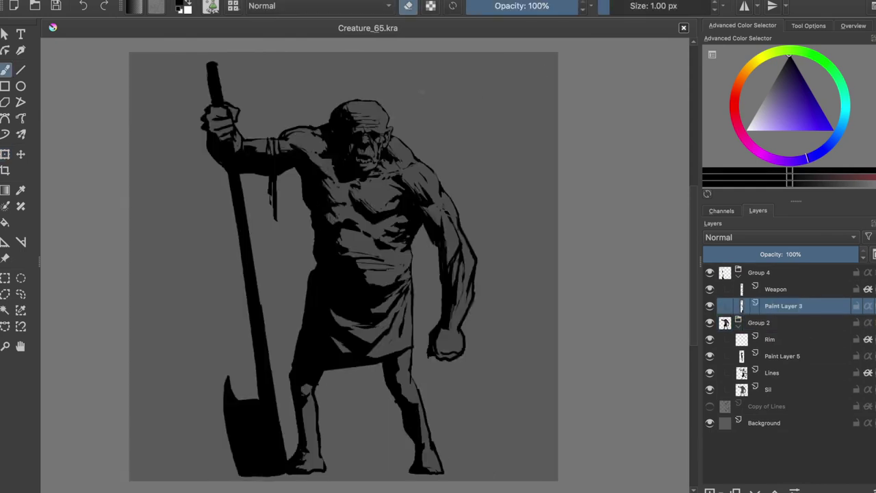
# On the Rim layer, paint near-white rim light on the head and arm edge.
pyautogui.click(769, 339)
pyautogui.click(753, 115)
pyautogui.moveTo(335, 109); pyautogui.dragTo(341, 141)
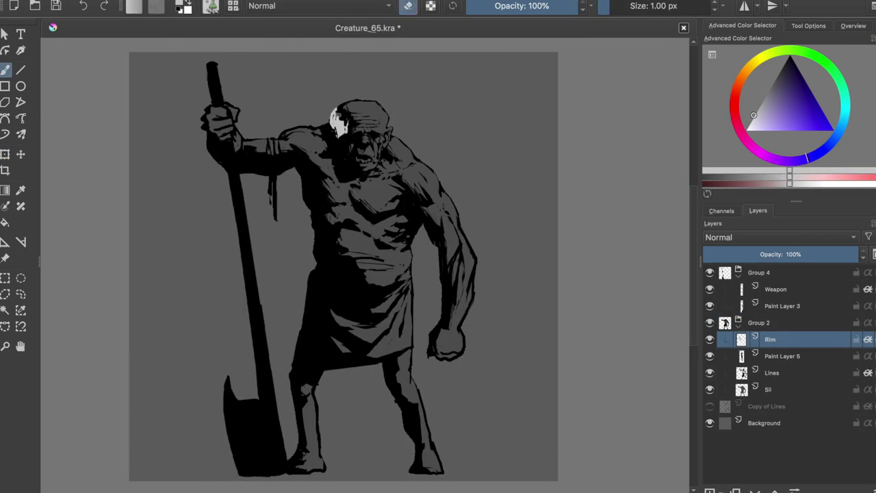
pyautogui.press('m')
pyautogui.press('+')
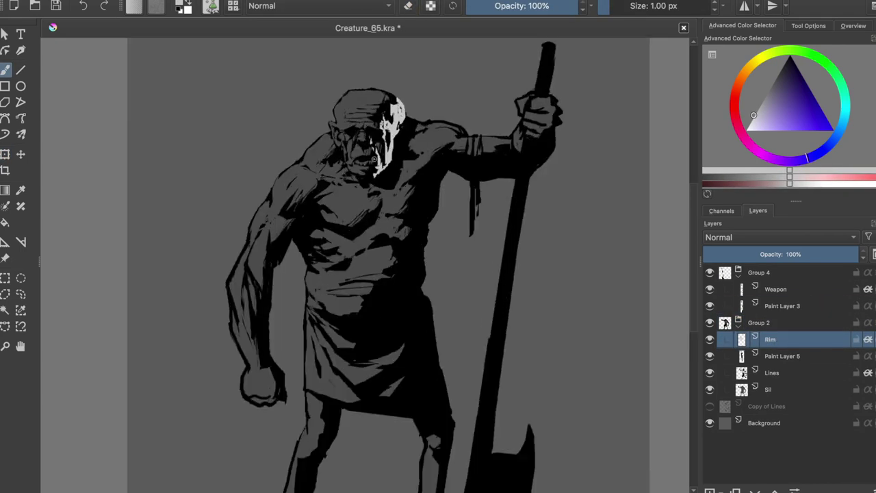
pyautogui.press('m')
pyautogui.moveTo(188, 164); pyautogui.dragTo(169, 110)
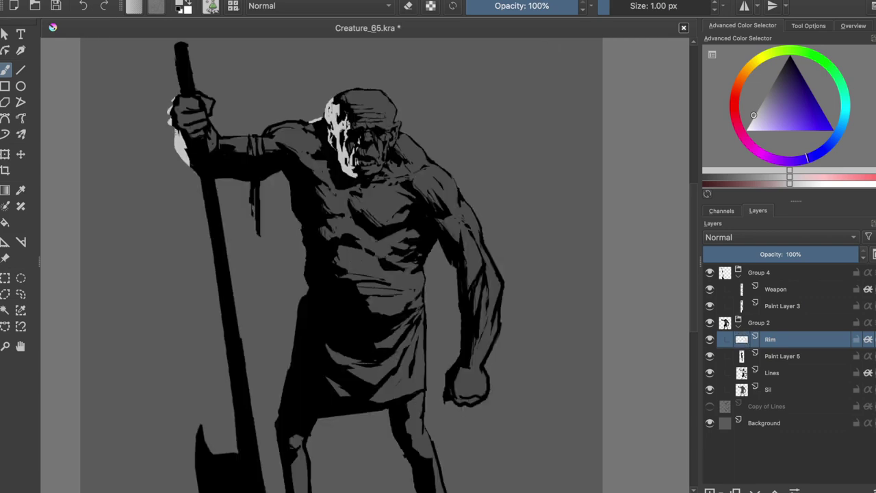
pyautogui.hotkey('ctrl', 'z')
pyautogui.hotkey('ctrl', 's')
pyautogui.moveTo(288, 170)
pyautogui.mouseDown()
pyautogui.moveTo(309, 248)
pyautogui.moveTo(316, 205)
pyautogui.moveTo(294, 222)
pyautogui.mouseUp()
pyautogui.hotkey('ctrl', 's')
pyautogui.press('-')
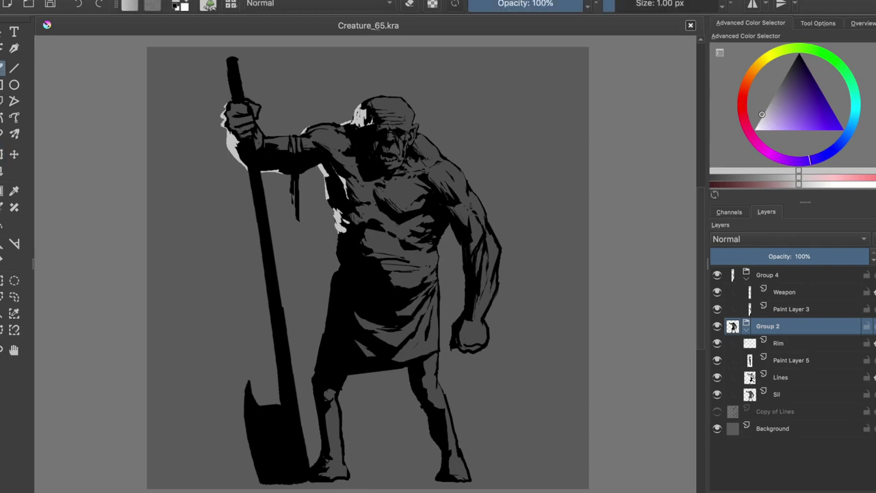
# Ink a dark belt line across the creature's waist on the Lines layer.
pyautogui.press('pagedown')
pyautogui.moveTo(435, 261); pyautogui.dragTo(386, 275)
pyautogui.press('m')
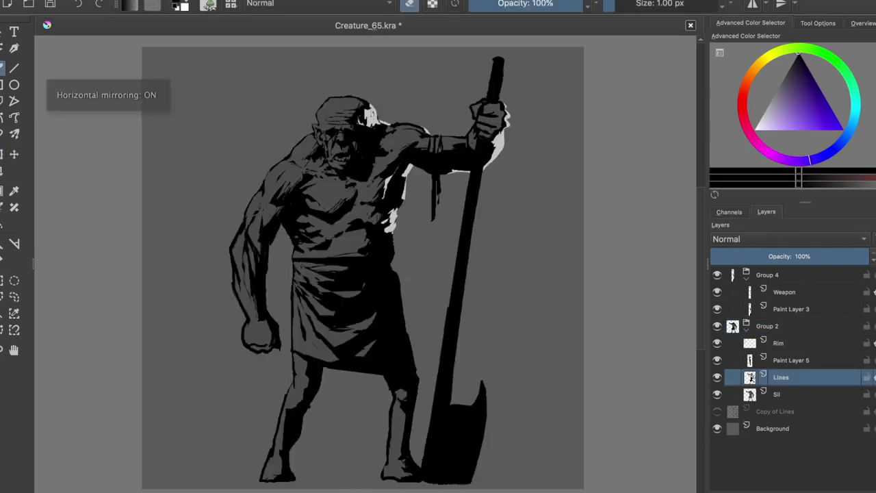
pyautogui.press('m')
pyautogui.press('e')
pyautogui.press('e')
pyautogui.press('m')
pyautogui.press('m')
pyautogui.press('pagedown')
# Paint rim light down the torso's right edge on the Rim layer.
pyautogui.press('e')
pyautogui.press('m')
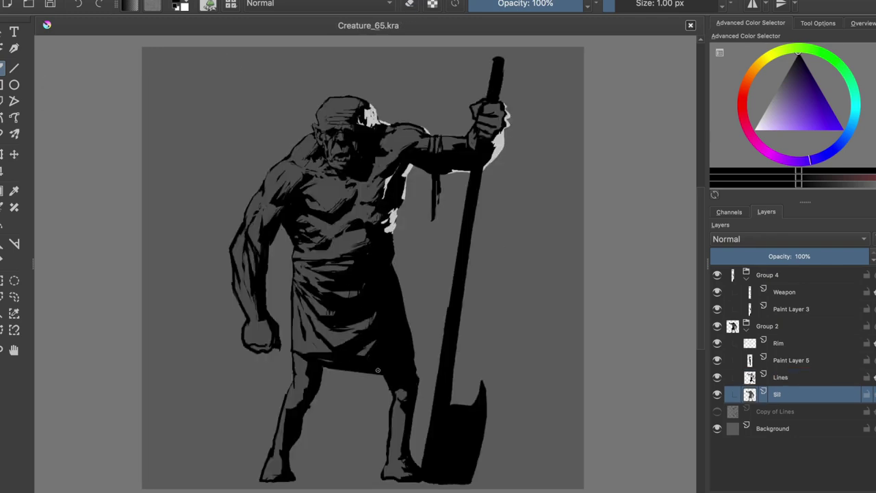
pyautogui.press('pageup')
pyautogui.press('pageup')
pyautogui.press('pageup')
pyautogui.press('e')
pyautogui.press('x')
pyautogui.moveTo(380, 252); pyautogui.dragTo(410, 359)
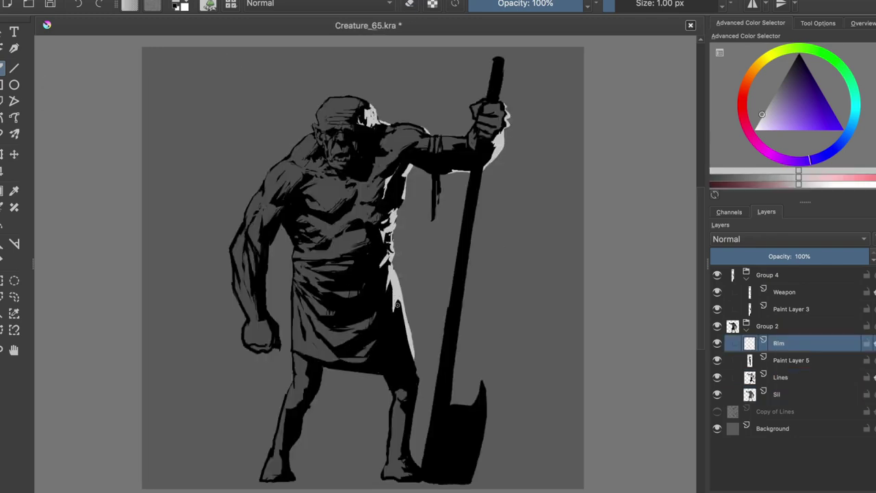
pyautogui.press('m')
# Add near-white rim light along the leg and the hanging strap.
pyautogui.press('m')
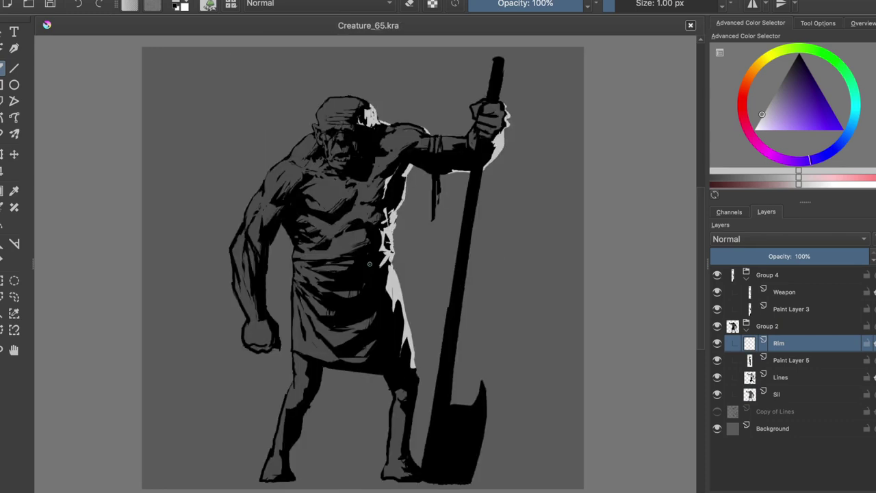
pyautogui.press('pagedown')
pyautogui.press('pagedown')
pyautogui.press('e')
pyautogui.press('m')
pyautogui.press('d')
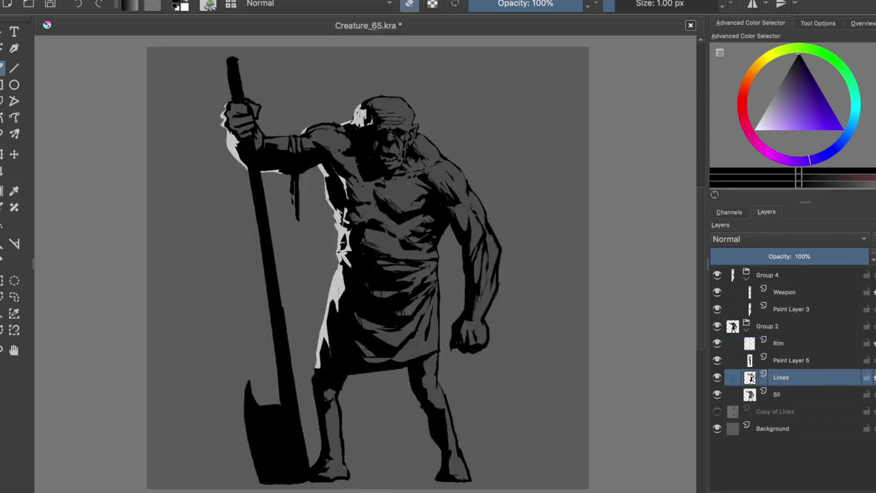
pyautogui.press('e')
pyautogui.press('m')
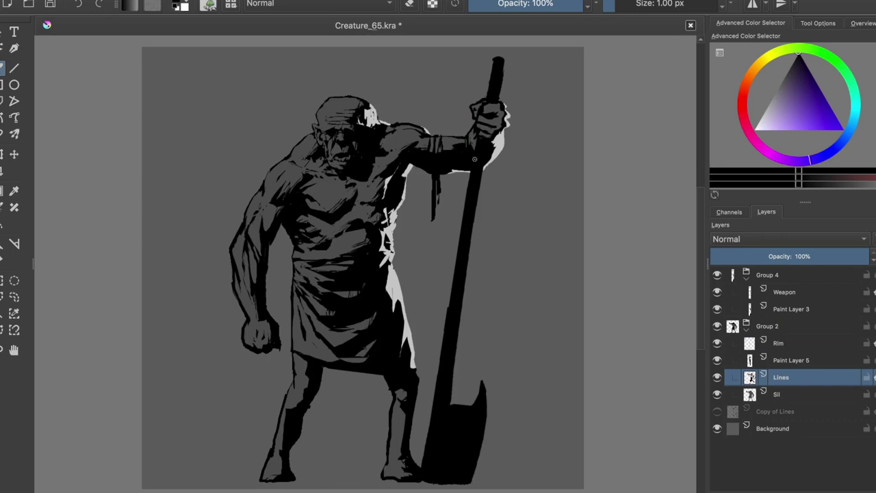
pyautogui.press('m')
pyautogui.press('pageup')
pyautogui.press('pageup')
pyautogui.press('x')
pyautogui.moveTo(316, 368); pyautogui.dragTo(321, 458)
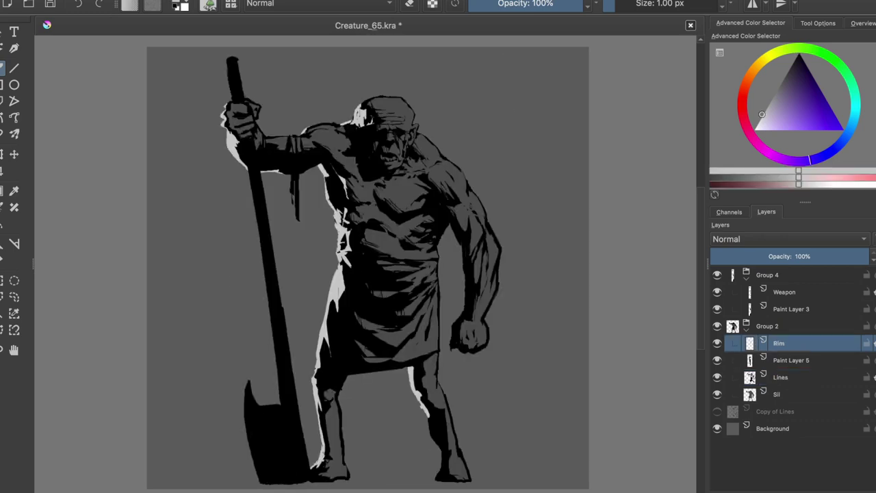
pyautogui.press('m')
pyautogui.press('e')
pyautogui.press('e')
pyautogui.moveTo(438, 175); pyautogui.dragTo(435, 217)
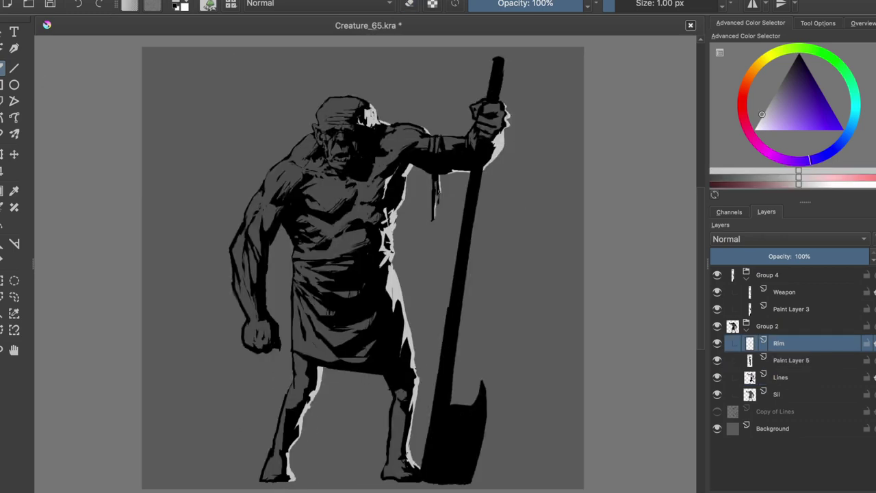
pyautogui.press('m')
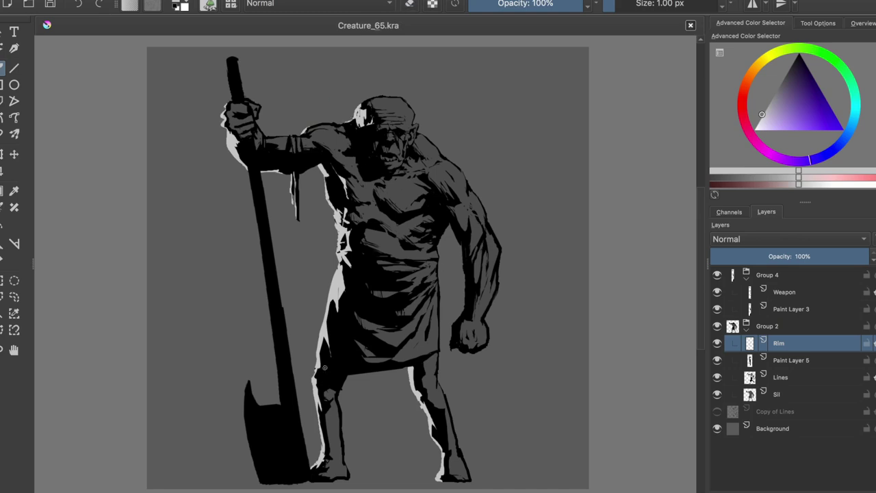
# On a new layer above Weapon, rim-light the axe's left edge and add grey shading.
pyautogui.press('Insert')
pyautogui.moveTo(230, 59)
pyautogui.mouseDown()
pyautogui.moveTo(273, 335)
pyautogui.moveTo(250, 478)
pyautogui.mouseUp()
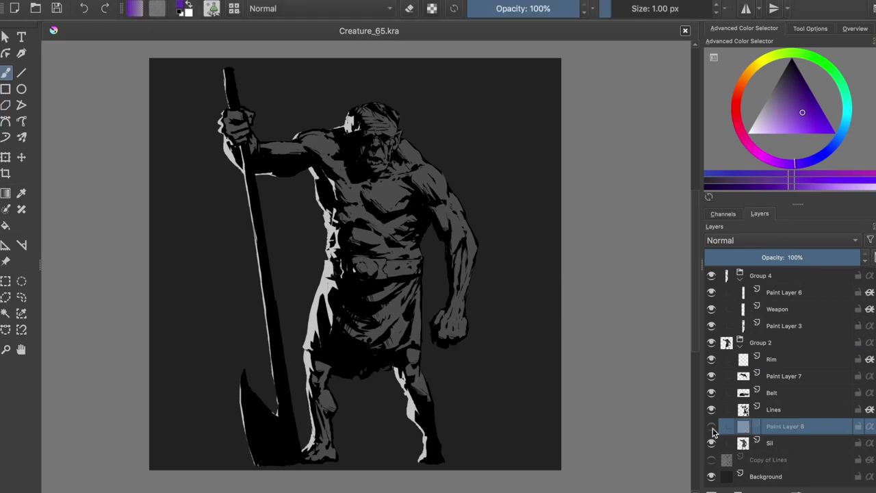
pyautogui.moveTo(431, 226)
pyautogui.mouseDown()
pyautogui.moveTo(376, 137)
pyautogui.moveTo(363, 219)
pyautogui.moveTo(418, 369)
pyautogui.mouseUp()
# Brush black hair strands over the head and down the shoulder on Paint Layer 7.
pyautogui.press('d')
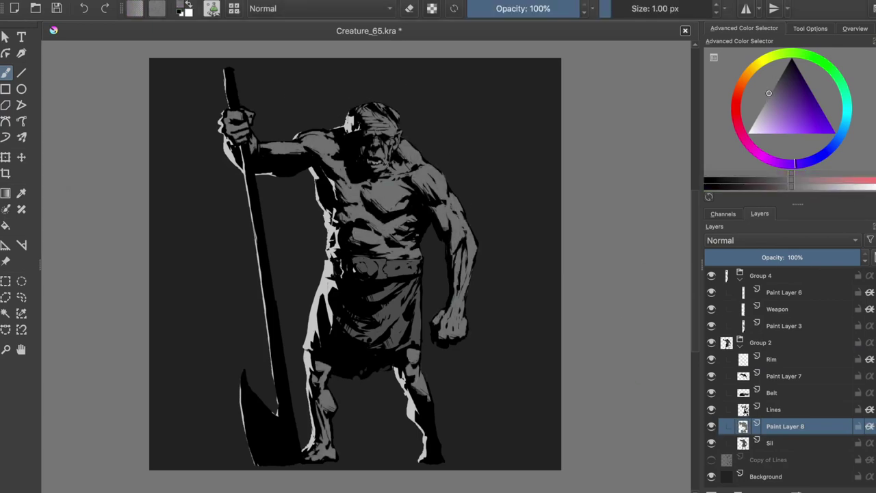
pyautogui.press('pageup')
pyautogui.press('pageup')
pyautogui.press('pageup')
pyautogui.moveTo(393, 115)
pyautogui.mouseDown()
pyautogui.moveTo(407, 134)
pyautogui.moveTo(394, 200)
pyautogui.mouseUp()
pyautogui.moveTo(397, 165); pyautogui.dragTo(394, 197)
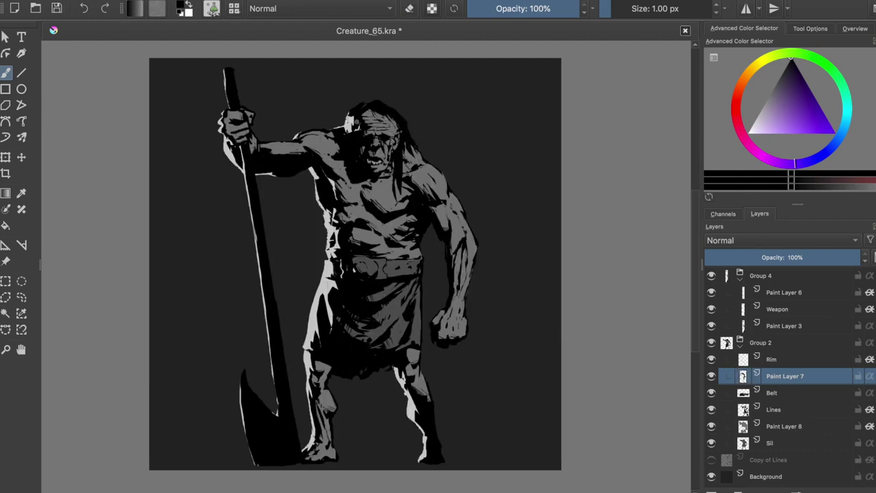
pyautogui.press('m')
pyautogui.hotkey('ctrl', 's')
pyautogui.press('m')
pyautogui.press('m')
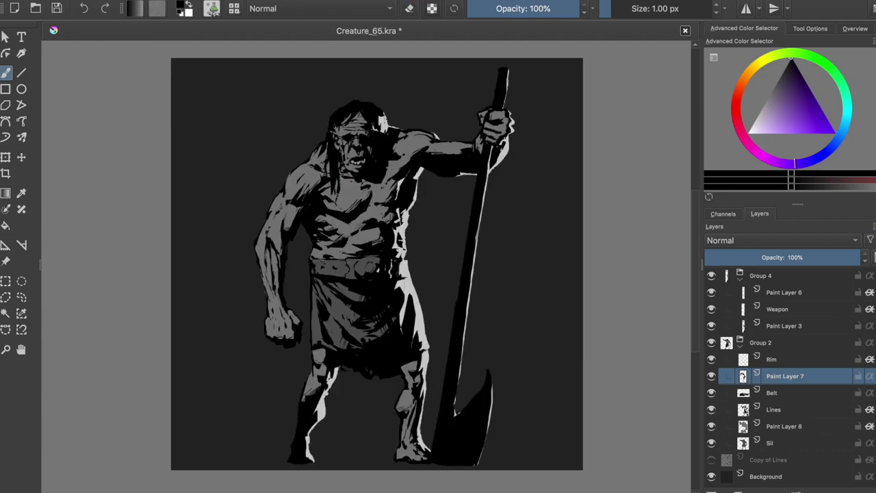
pyautogui.press('m')
pyautogui.hotkey('ctrl', 's')
# Add a new layer above Paint Layer 8.
pyautogui.press('m')
pyautogui.press('m')
pyautogui.press('e')
pyautogui.click(753, 426)
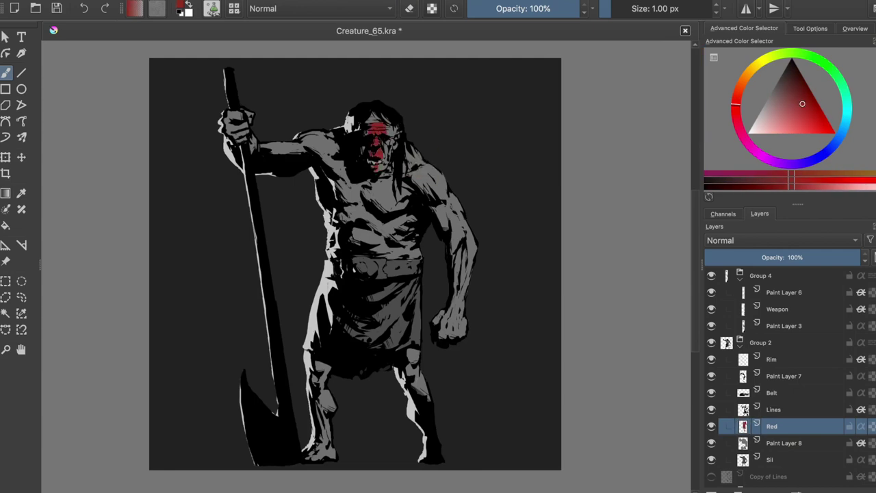
# Paint a red war-paint band across the creature's face, mirror-checking the view.
pyautogui.press('m')
pyautogui.press('e')
pyautogui.press('e')
pyautogui.press('e')
pyautogui.press('e')
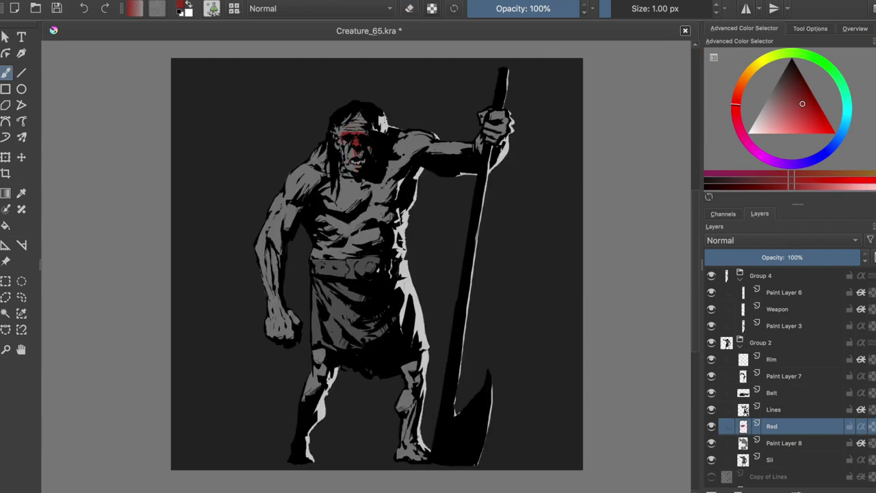
pyautogui.press('m')
# Add a red mark on the upper arm and paint the forearm red.
pyautogui.press('e')
pyautogui.press('e')
pyautogui.press('m')
pyautogui.press('m')
pyautogui.moveTo(383, 145)
pyautogui.mouseDown()
pyautogui.moveTo(386, 170)
pyautogui.moveTo(352, 139)
pyautogui.moveTo(362, 139)
pyautogui.mouseUp()
pyautogui.press('m')
pyautogui.press('e')
pyautogui.press('e')
pyautogui.press('e')
pyautogui.moveTo(341, 134); pyautogui.dragTo(342, 152)
pyautogui.press('e')
pyautogui.press('m')
pyautogui.moveTo(273, 130); pyautogui.dragTo(275, 141)
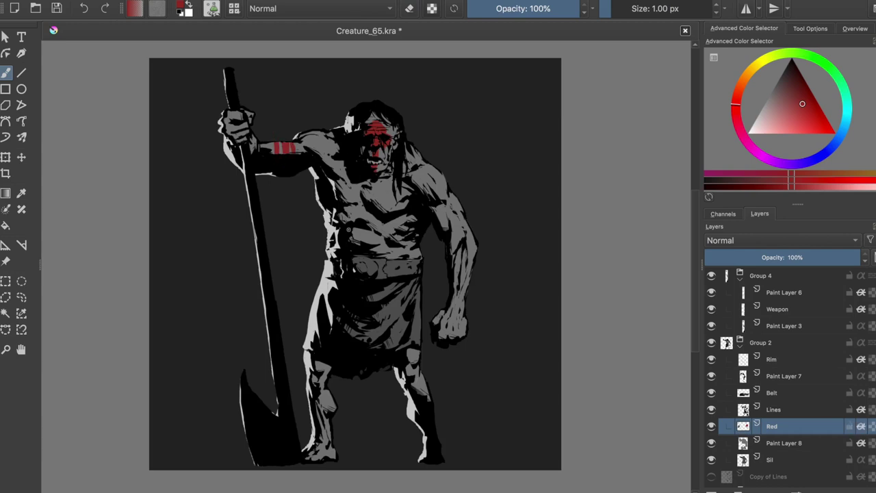
pyautogui.press('m')
pyautogui.moveTo(270, 274); pyautogui.dragTo(284, 336)
# Paint red stripes on both legs, undoing the red on face and chest.
pyautogui.press('e')
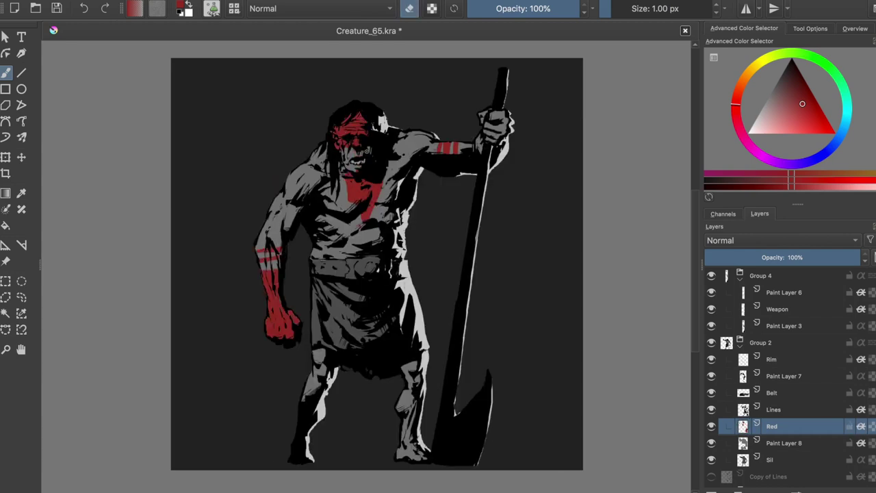
pyautogui.press('m')
pyautogui.moveTo(413, 375); pyautogui.dragTo(422, 385)
pyautogui.moveTo(321, 375); pyautogui.dragTo(327, 408)
pyautogui.press('m')
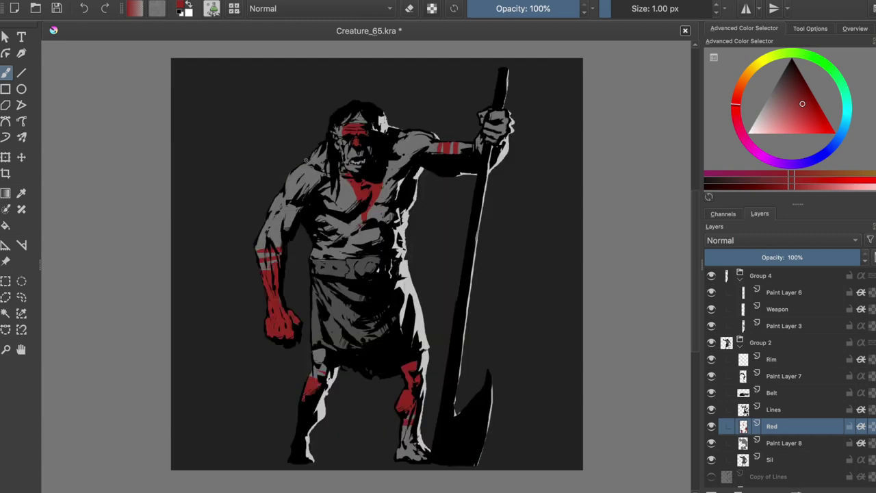
pyautogui.hotkey('ctrl', 'z')
# Paint the hand on the axe red and add red strokes over shoulder, chest and arm.
pyautogui.press('m')
pyautogui.moveTo(246, 112); pyautogui.dragTo(232, 138)
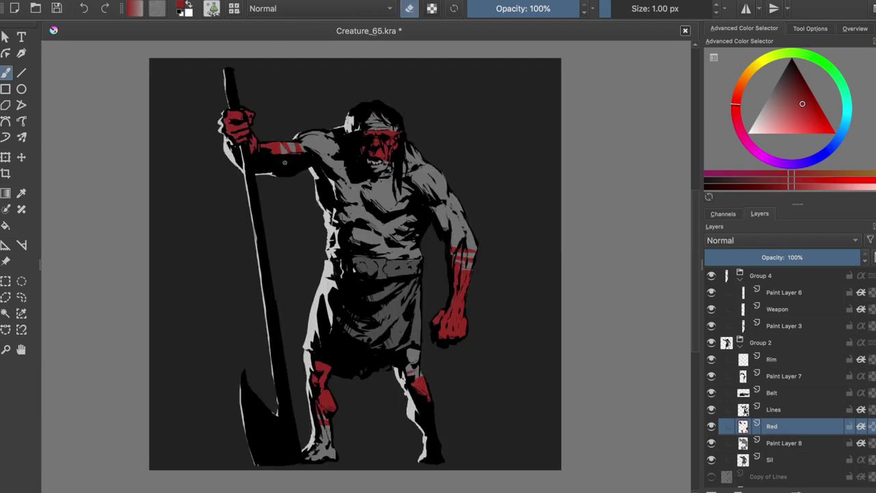
pyautogui.press('m')
pyautogui.moveTo(303, 164); pyautogui.dragTo(327, 177)
pyautogui.moveTo(404, 167)
pyautogui.mouseDown()
pyautogui.moveTo(329, 198)
pyautogui.moveTo(438, 137)
pyautogui.mouseUp()
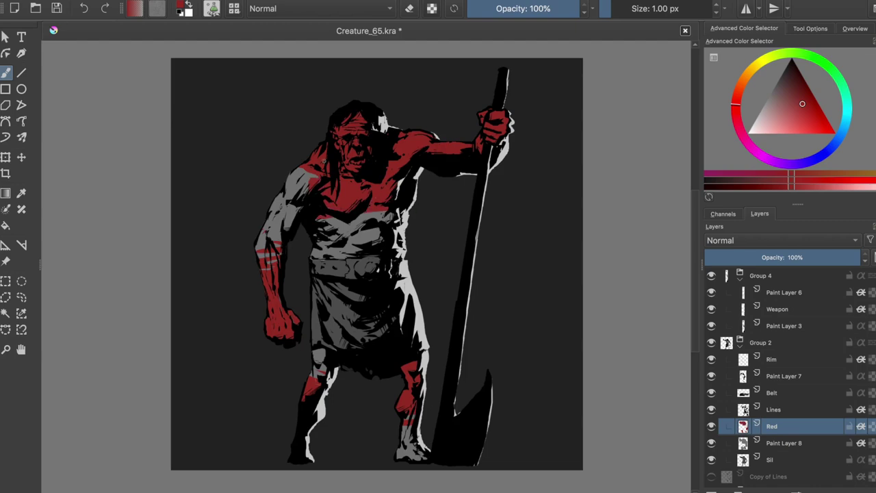
# Undo the shoulder and chest red, then paint a red stripe down the chest.
pyautogui.press('m')
pyautogui.hotkey('ctrl', 'z')
pyautogui.press('m')
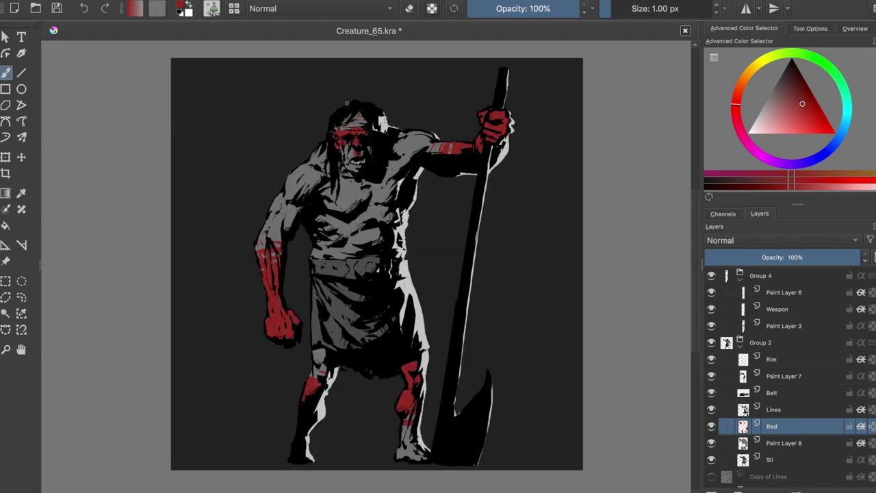
pyautogui.press('m')
pyautogui.moveTo(369, 212); pyautogui.dragTo(363, 253)
# Extend the red chest stripe, then erase red from the chest, legs and arm.
pyautogui.moveTo(366, 174); pyautogui.dragTo(359, 236)
pyautogui.press('e')
pyautogui.moveTo(366, 175); pyautogui.dragTo(363, 247)
pyautogui.moveTo(322, 363); pyautogui.dragTo(414, 356)
pyautogui.press('m')
pyautogui.moveTo(440, 145); pyautogui.dragTo(456, 153)
pyautogui.press('m')
pyautogui.press('e')
# Repaint the red band across the eyes, removing stray red from headband and chest.
pyautogui.moveTo(363, 138)
pyautogui.mouseDown()
pyautogui.moveTo(396, 135)
pyautogui.moveTo(369, 243)
pyautogui.mouseUp()
pyautogui.press('m')
# Paint red over the shoulders, a chest stripe and the headband, then save.
pyautogui.press('m')
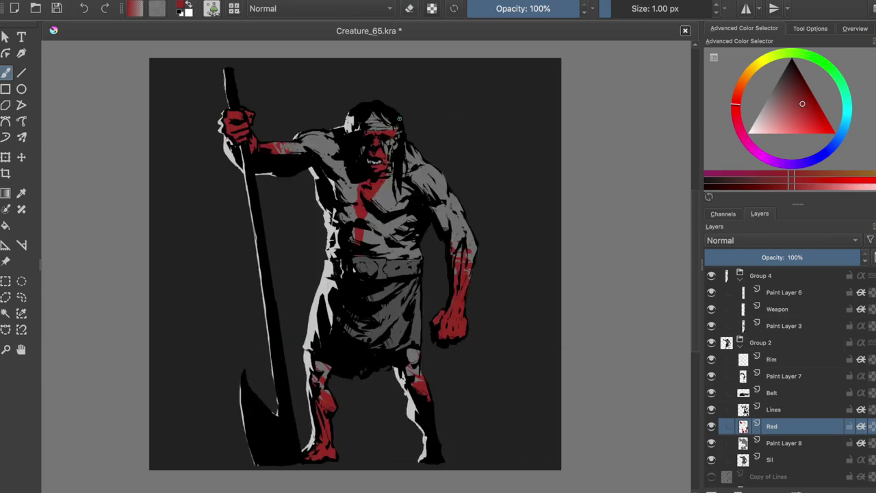
pyautogui.moveTo(383, 130); pyautogui.dragTo(363, 239)
pyautogui.press('e')
pyautogui.hotkey('ctrl', 'z')
pyautogui.hotkey('ctrl', 'z')
pyautogui.moveTo(400, 150); pyautogui.dragTo(373, 121)
pyautogui.moveTo(327, 137); pyautogui.dragTo(373, 192)
pyautogui.press('m')
pyautogui.moveTo(352, 116); pyautogui.dragTo(370, 212)
pyautogui.press('m')
pyautogui.hotkey('ctrl', 's')
# Add another red stroke, then undo the forehead, chest and shoulder red back to the eye band.
pyautogui.press('e')
pyautogui.moveTo(368, 109); pyautogui.dragTo(366, 192)
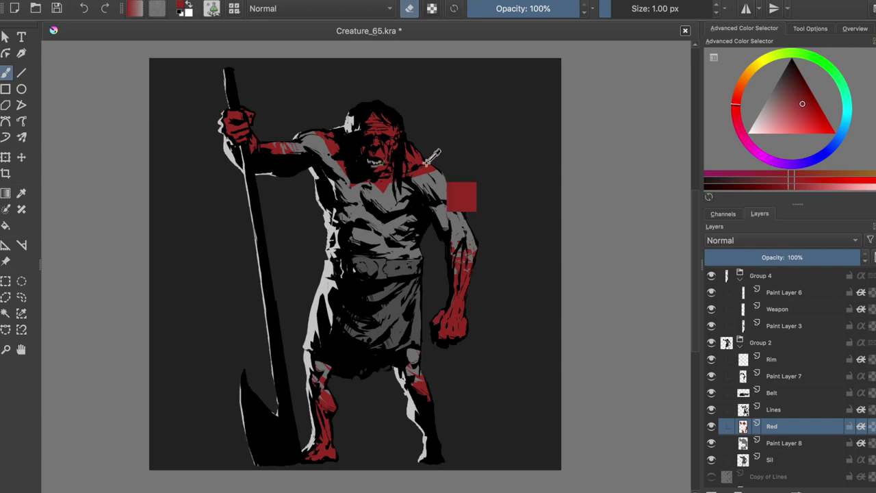
pyautogui.press('m')
pyautogui.hotkey('ctrl', 'z')
pyautogui.hotkey('ctrl', 'z')
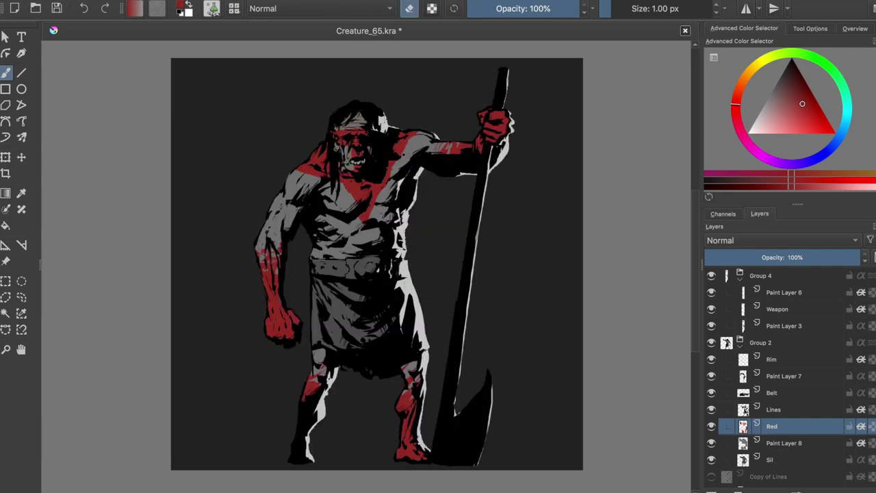
pyautogui.press('m')
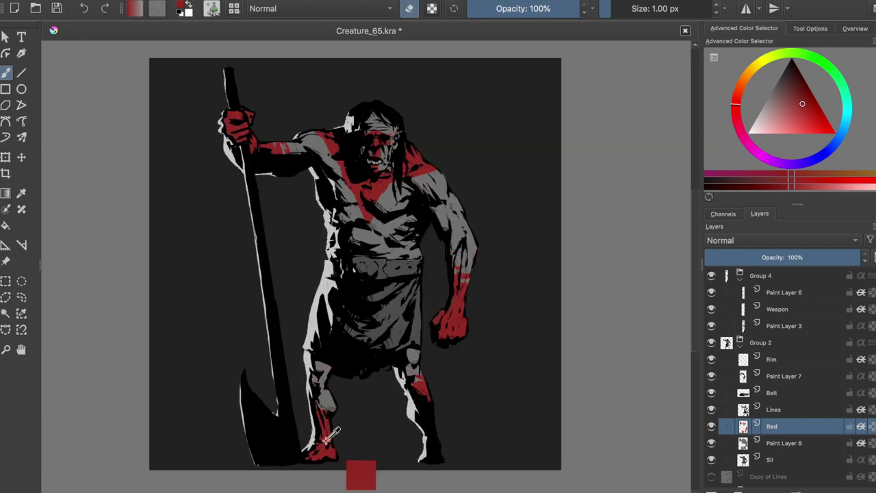
pyautogui.hotkey('ctrl', 'z')
pyautogui.hotkey('ctrl', 'z')
pyautogui.hotkey('ctrl', 'z')
pyautogui.press('e')
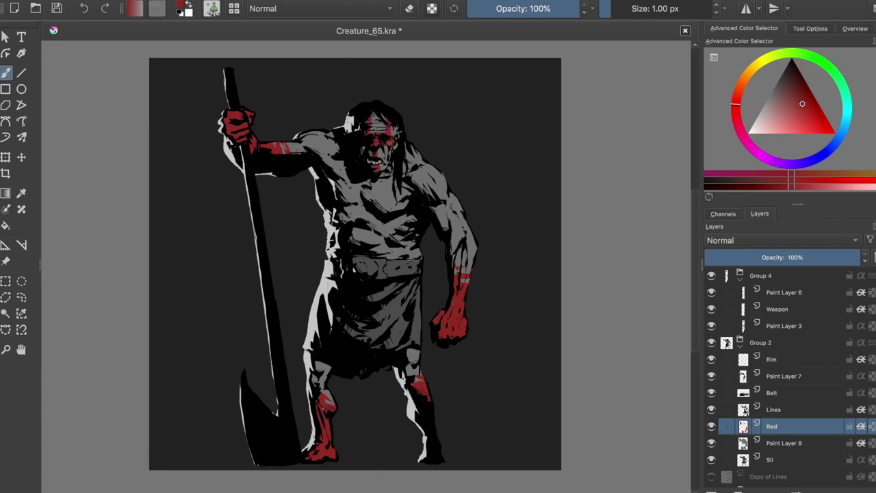
# Redo the striped red war paint on chest, face and legs.
pyautogui.press('m')
pyautogui.hotkey('ctrl', 'shift', 'z')
pyautogui.hotkey('ctrl', 'shift', 'z')
pyautogui.hotkey('ctrl', 'shift', 'z')
pyautogui.hotkey('ctrl', 'shift', 'z')
pyautogui.press('m')
pyautogui.press('e')
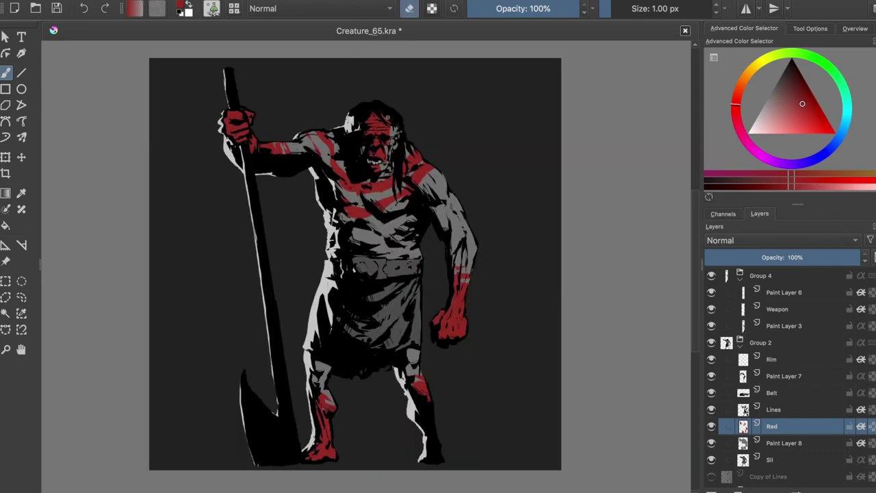
pyautogui.press('e')
pyautogui.hotkey('ctrl', 'shift', 'z')
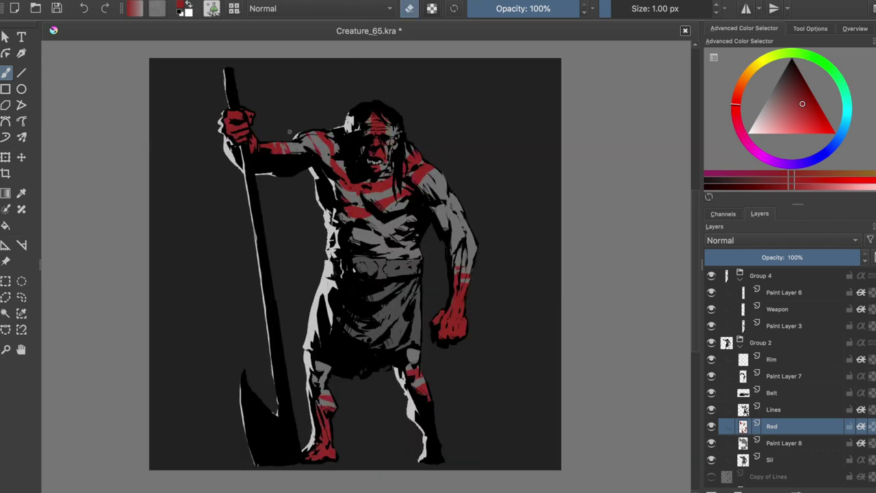
# Add a new Spec layer above Red and pick light grey for highlights.
pyautogui.press('m')
pyautogui.press('Insert')
pyautogui.keyDown('ctrl'); pyautogui.click(312, 147); pyautogui.keyUp('ctrl')
# Paint light grey highlights on the face and arm, mirror-checking the view.
pyautogui.moveTo(349, 122); pyautogui.dragTo(356, 139)
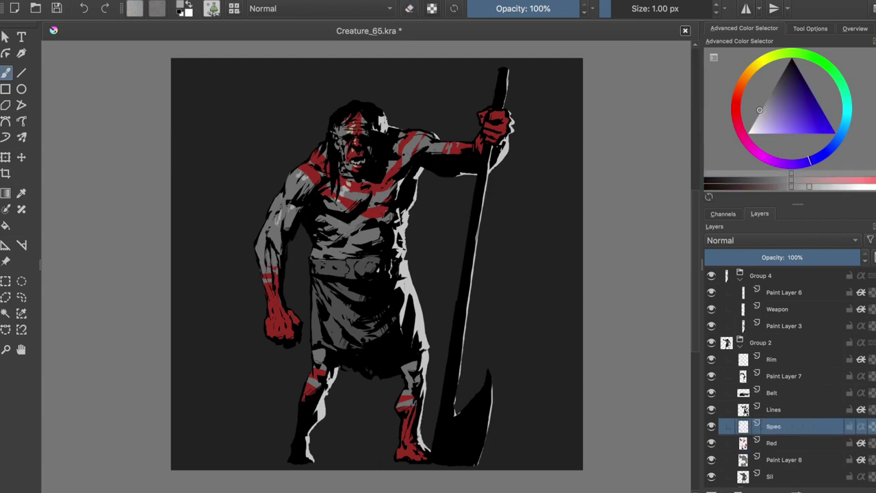
pyautogui.press('e')
pyautogui.moveTo(263, 245); pyautogui.dragTo(295, 178)
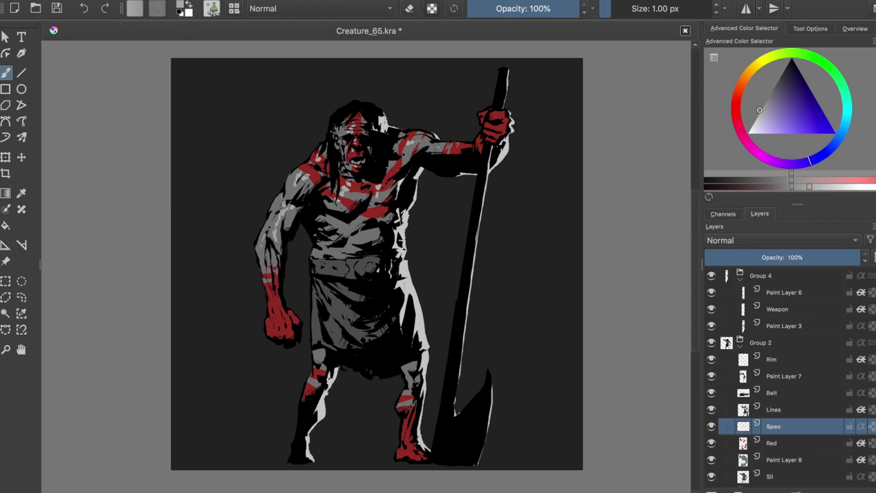
pyautogui.press('m')
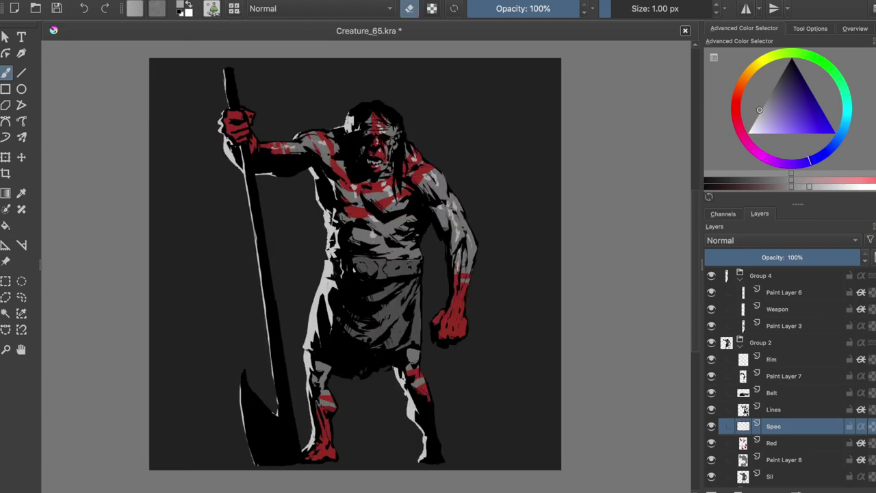
pyautogui.press('e')
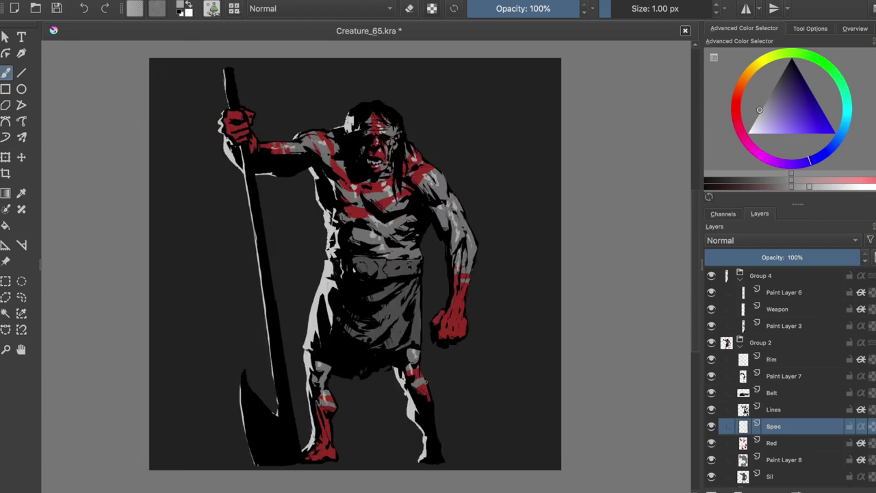
pyautogui.press('m')
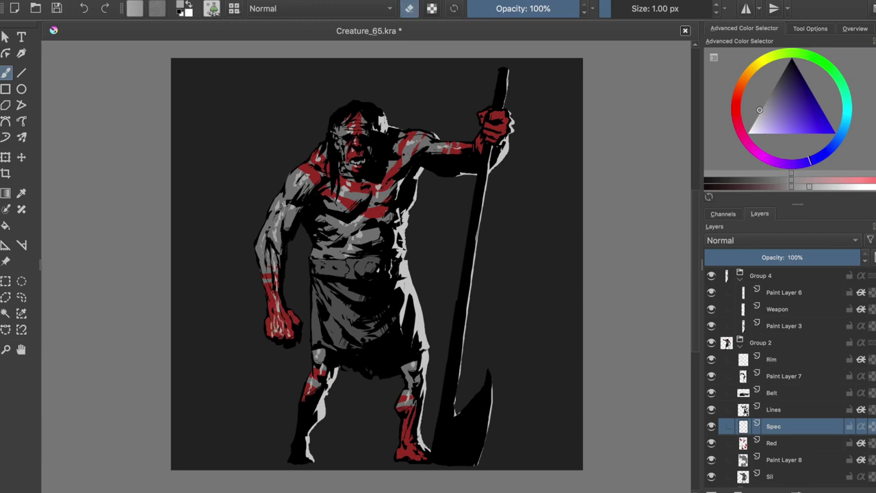
# Switch to Similar Color Selection and make the Red layer active.
pyautogui.press('e')
pyautogui.press('m')
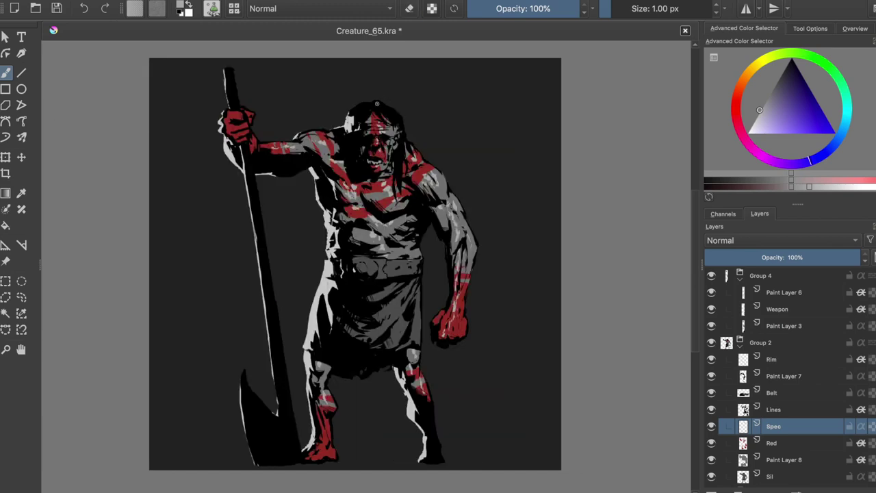
pyautogui.click(21, 296)
pyautogui.click(771, 442)
# Select the red war paint and colourize it with hue 10, saturation 70.
pyautogui.click(421, 158)
pyautogui.hotkey('ctrl', 'u')
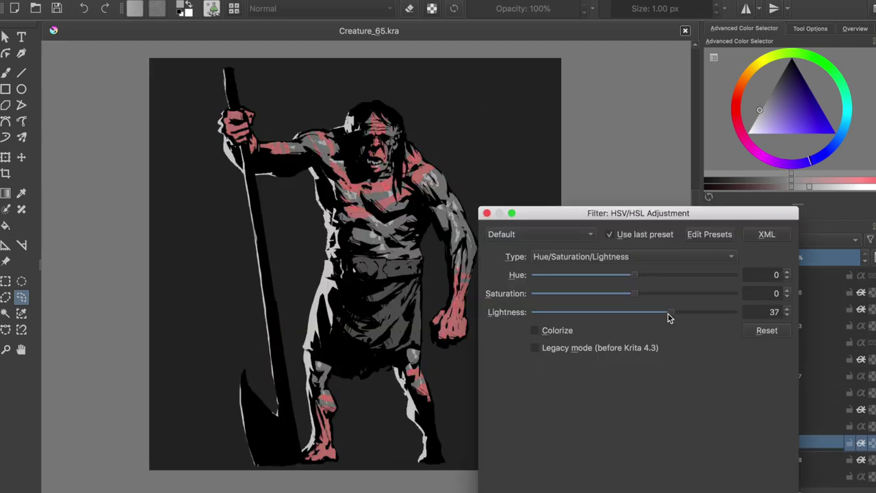
pyautogui.press('Return')
# Return to the brush and add Paint Layer 9 between Rim and Paint Layer 7.
pyautogui.press('b')
pyautogui.press('pageup')
pyautogui.press('pagedown')
pyautogui.press('pagedown')
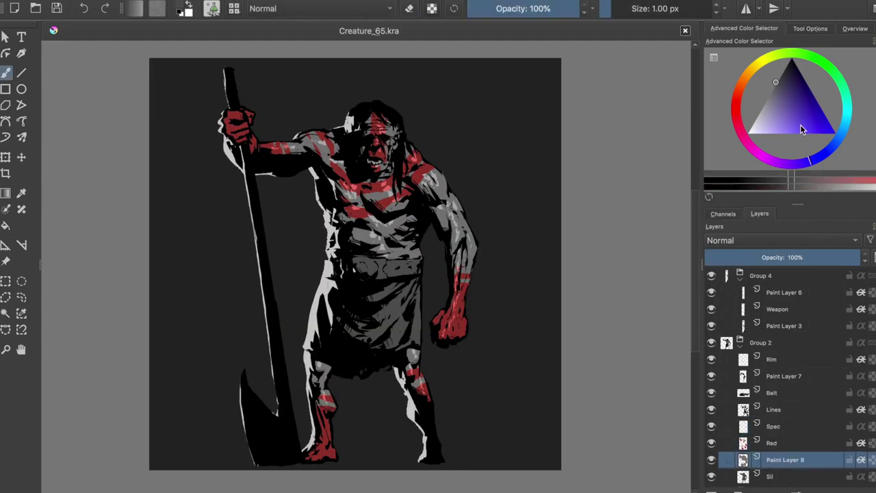
pyautogui.press('m')
pyautogui.press('m')
pyautogui.press('Insert')
pyautogui.click(388, 113)
pyautogui.press('m')
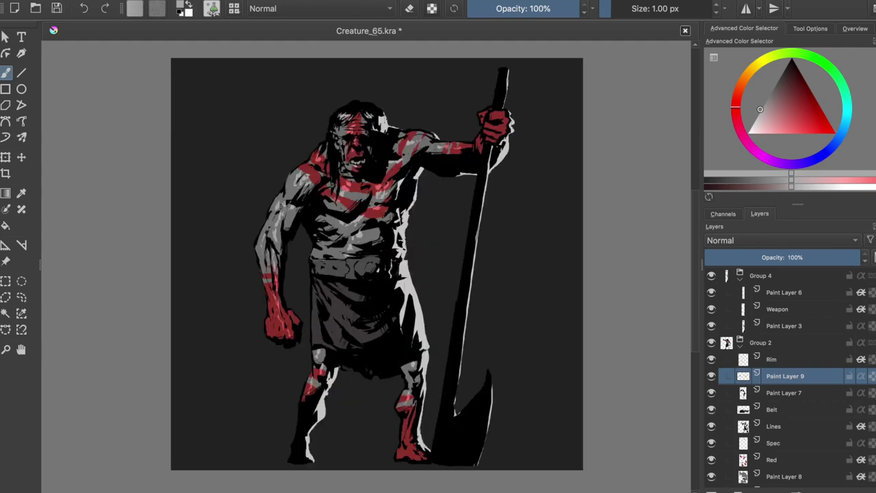
pyautogui.press('m')
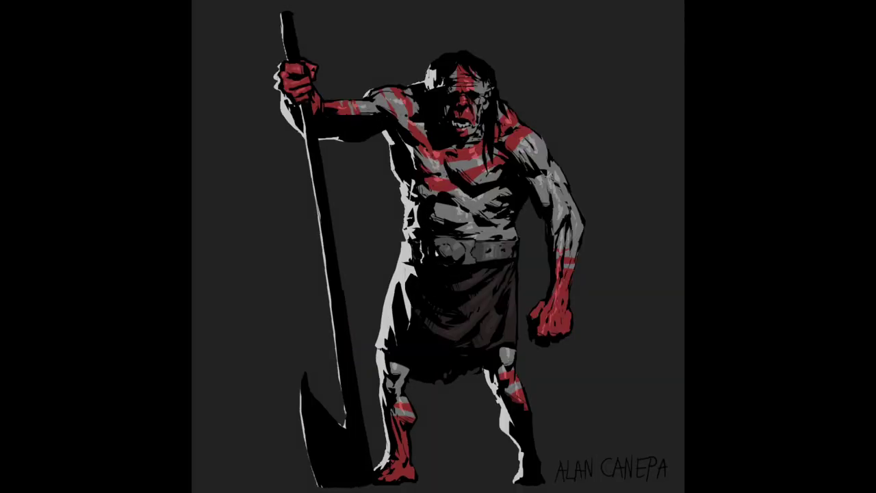